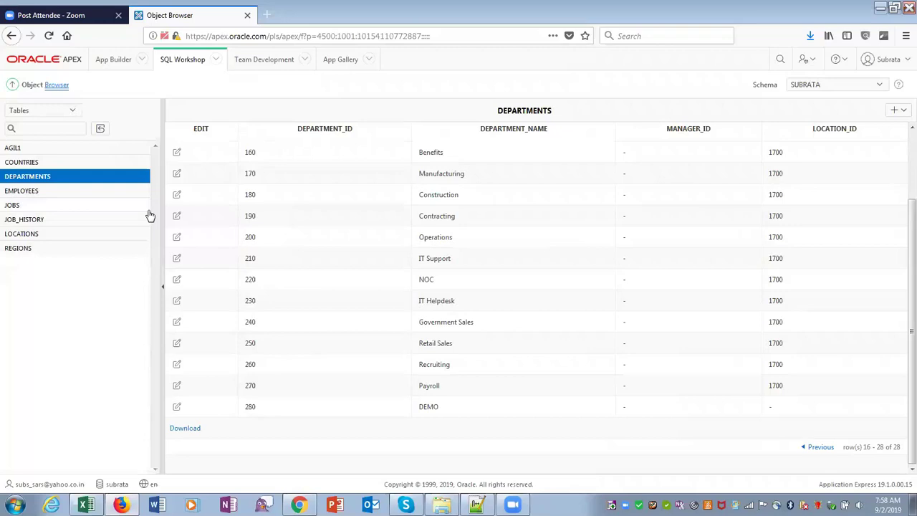
Step: View the EMPLOYEES table data in Object Browser, then switch to the DEMO application window
click(77, 196)
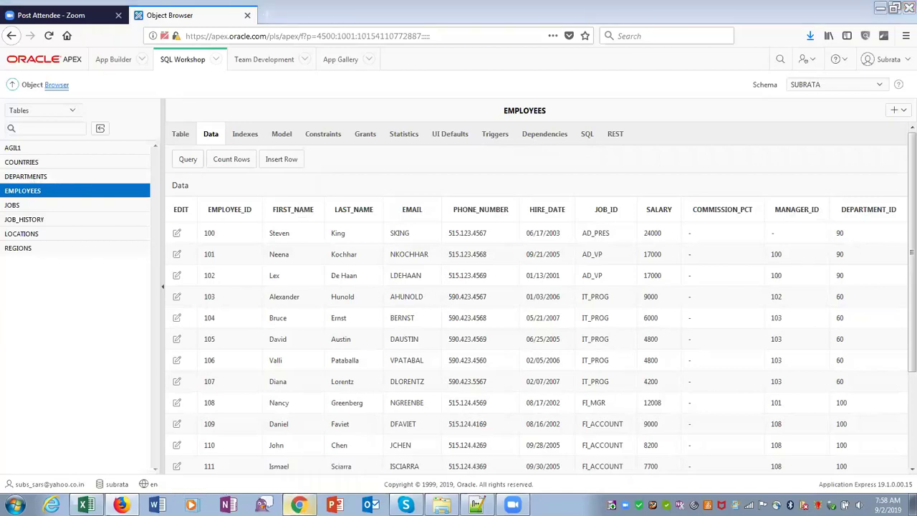
click(299, 494)
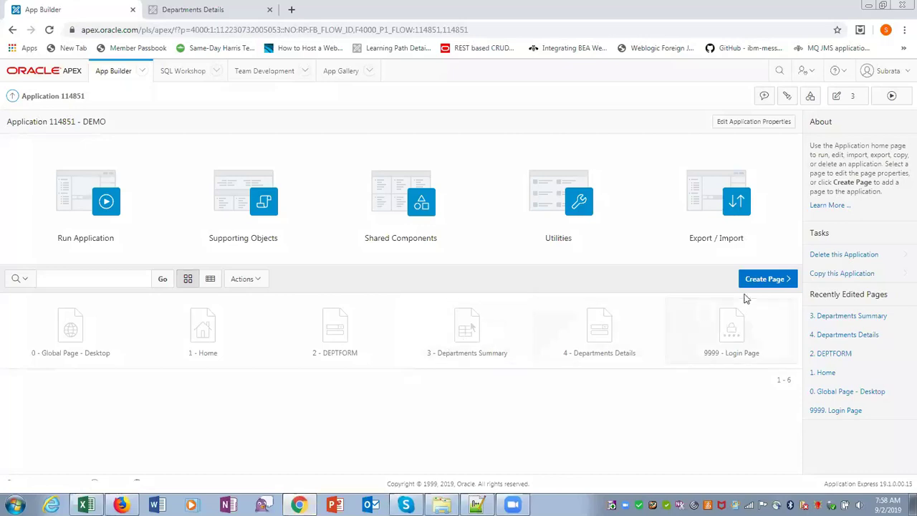
Step: Create a stacked Master Detail page 6 named MasterDetail with no navigation menu entry
click(764, 280)
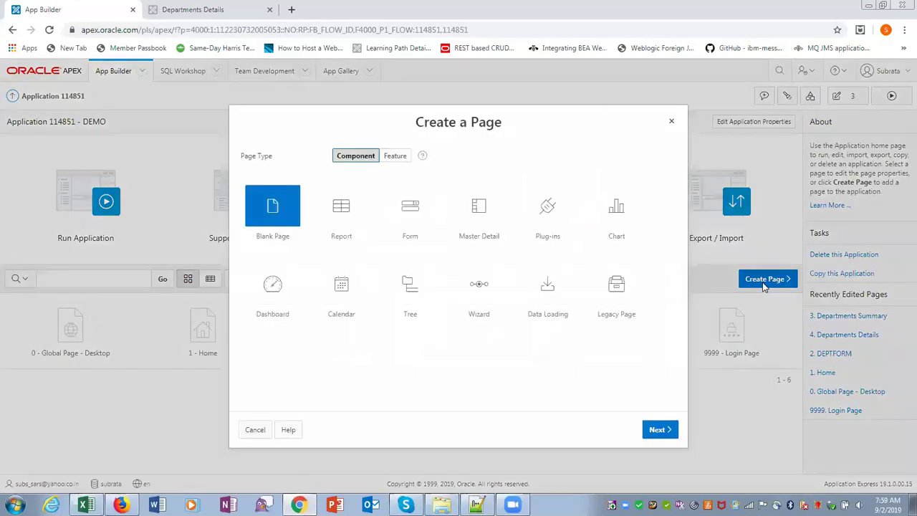
click(464, 221)
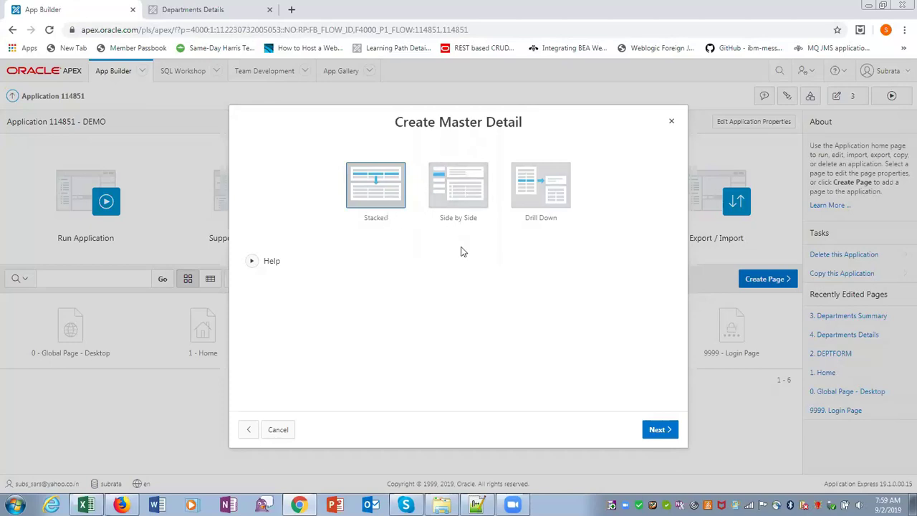
click(645, 427)
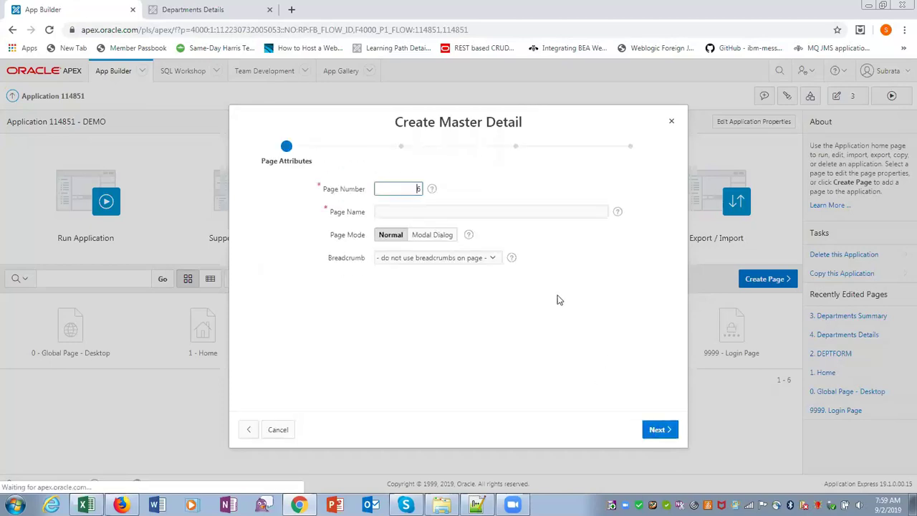
click(425, 217)
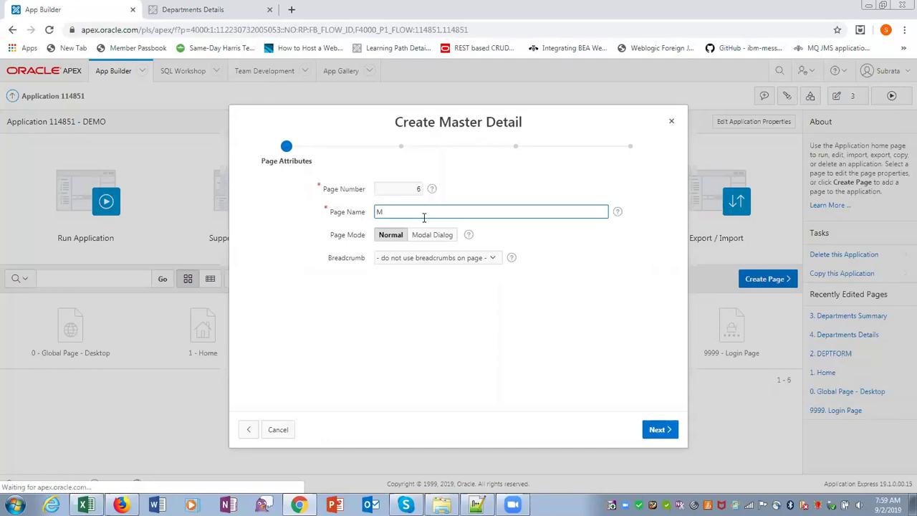
text(asterDetail)
click(659, 429)
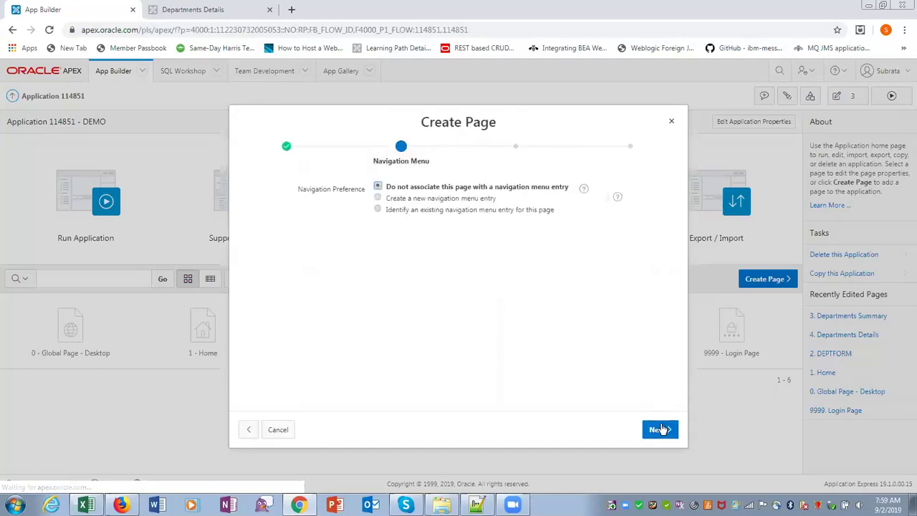
click(660, 429)
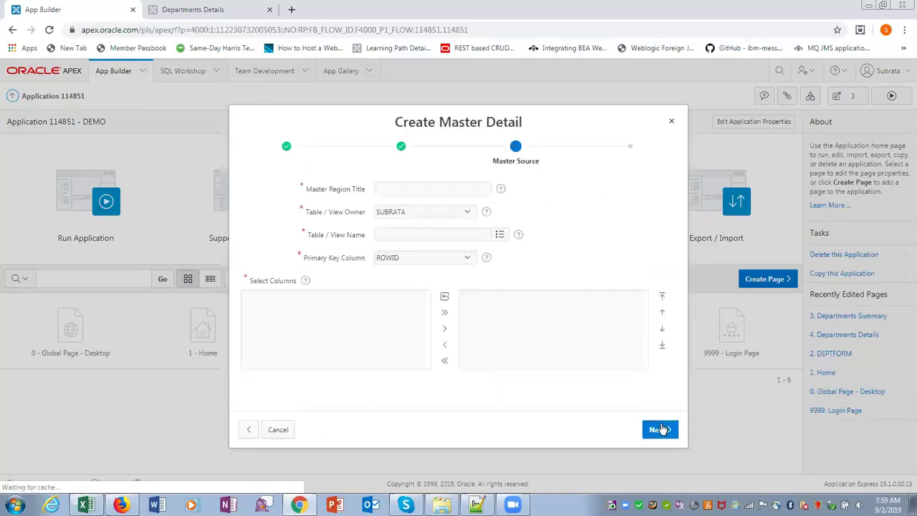
Step: Set the master region title to Departments, table DEPARTMENTS, primary key DEPARTMENT_ID
click(382, 190)
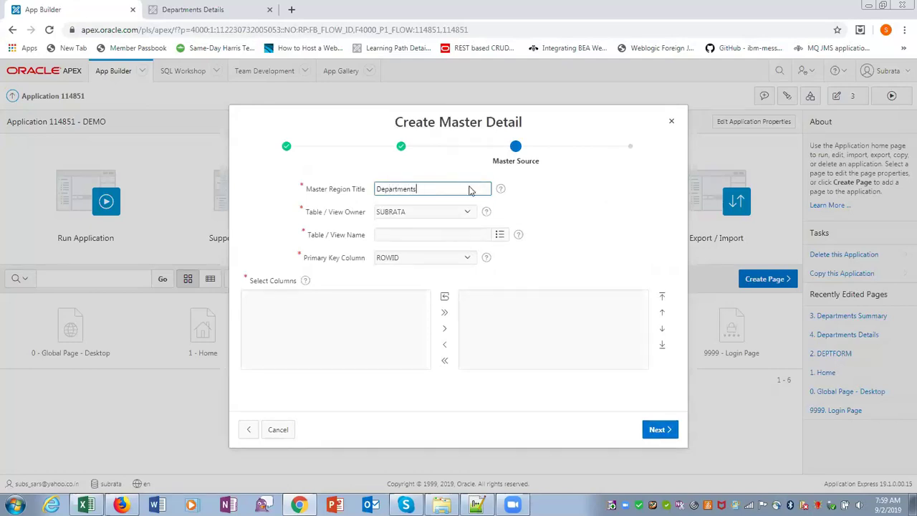
text(Departments)
click(499, 234)
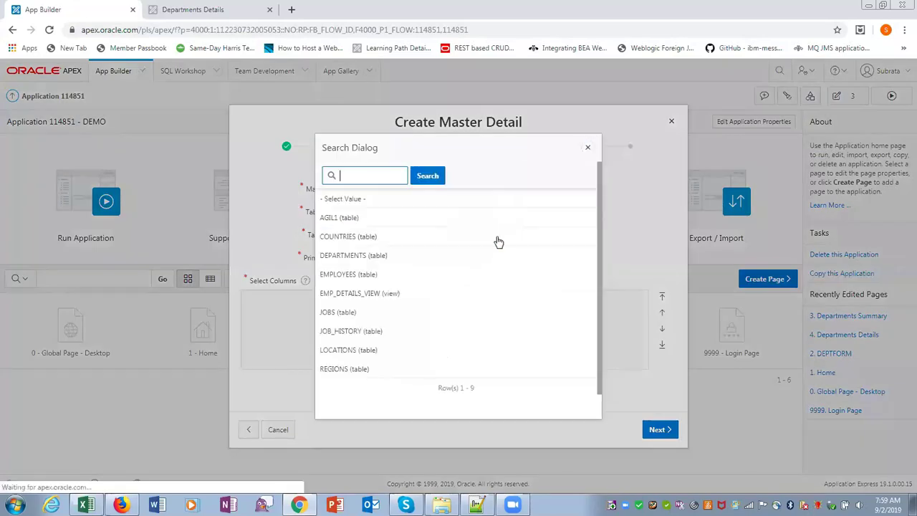
click(378, 256)
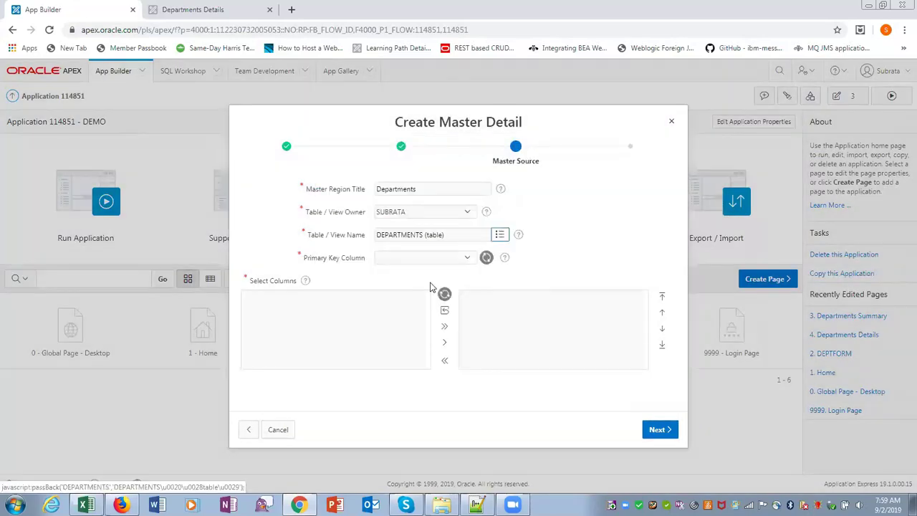
click(469, 259)
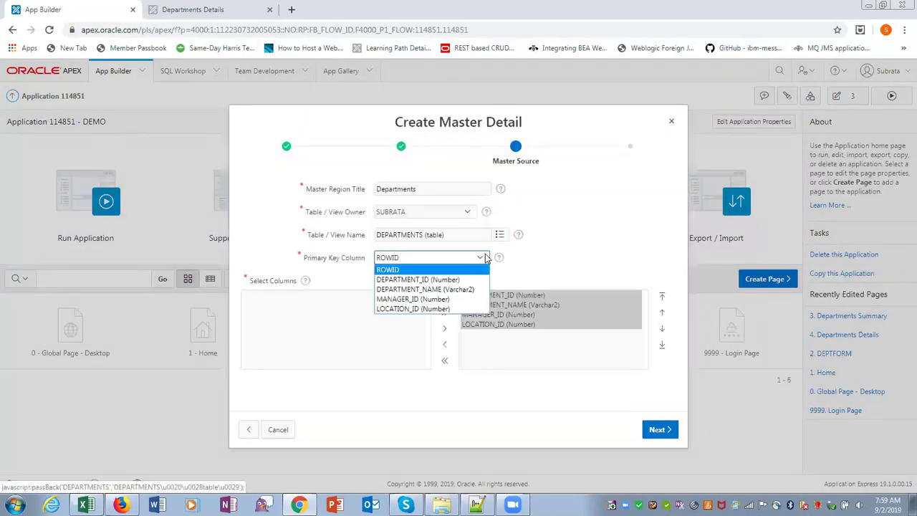
click(450, 279)
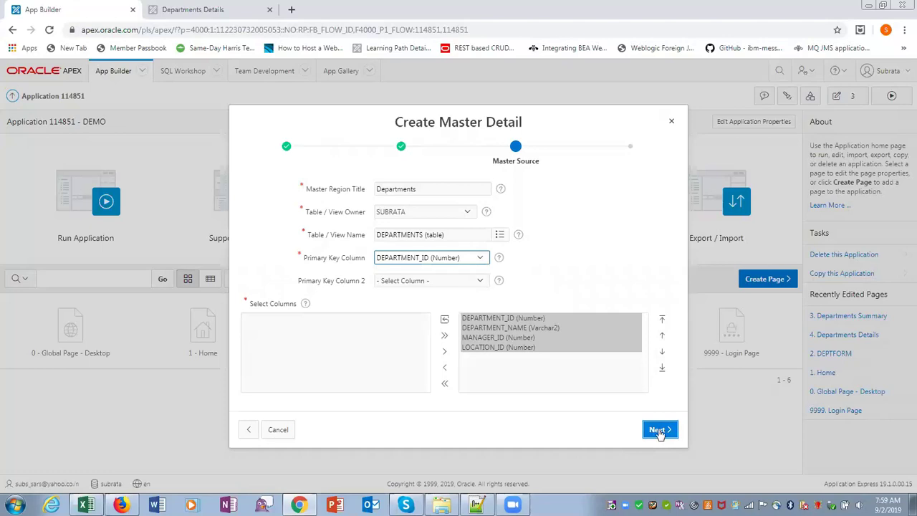
click(659, 431)
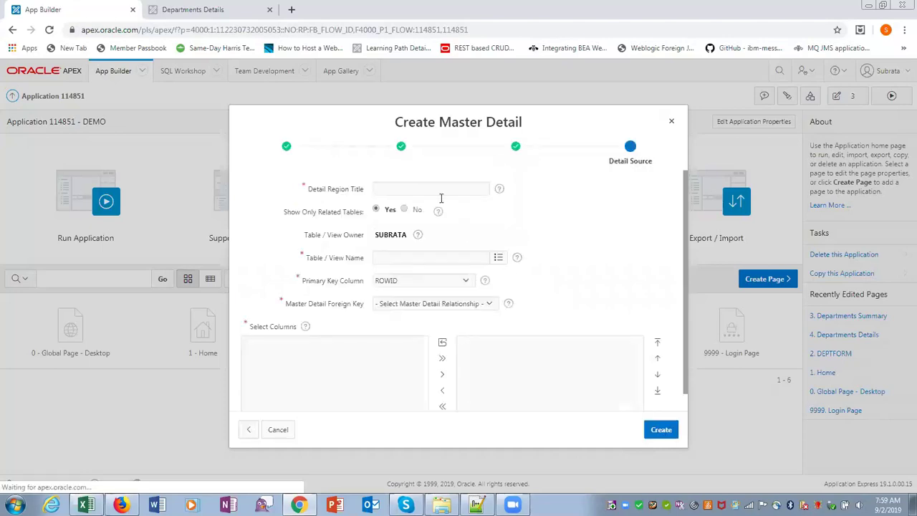
Step: Add an Employees detail from EMPLOYEES, key EMPLOYEE_ID, linked on DEPARTMENT_ID, and create the page
click(426, 186)
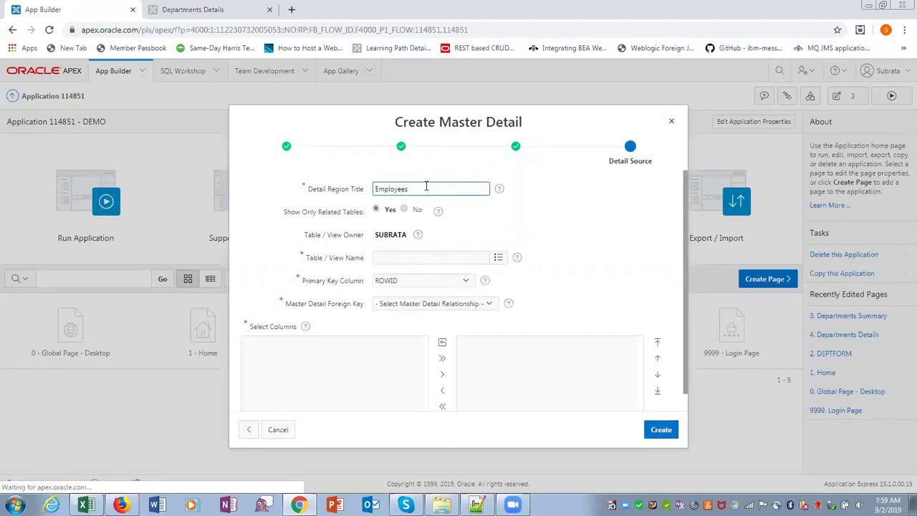
click(497, 257)
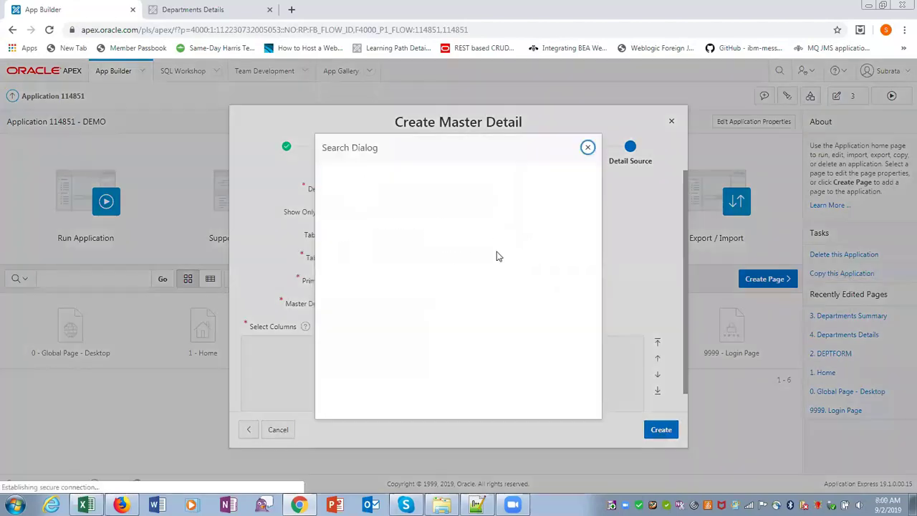
click(347, 220)
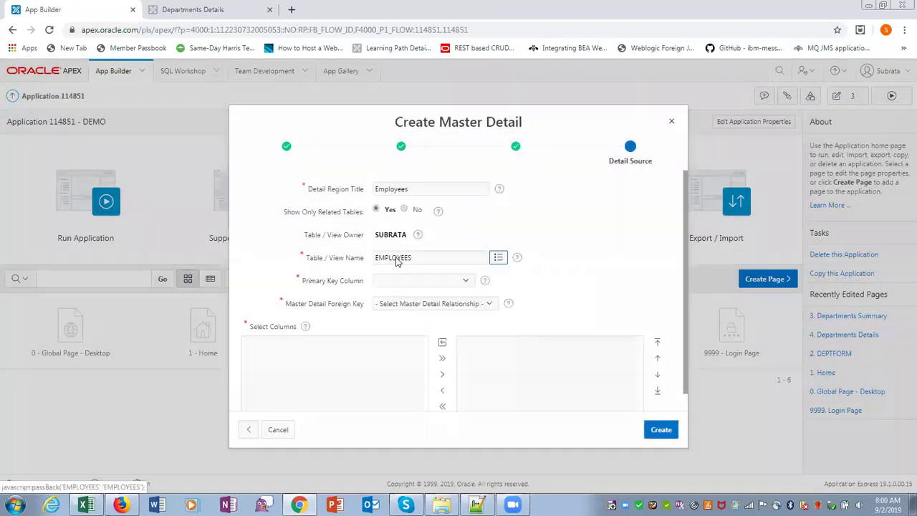
click(471, 286)
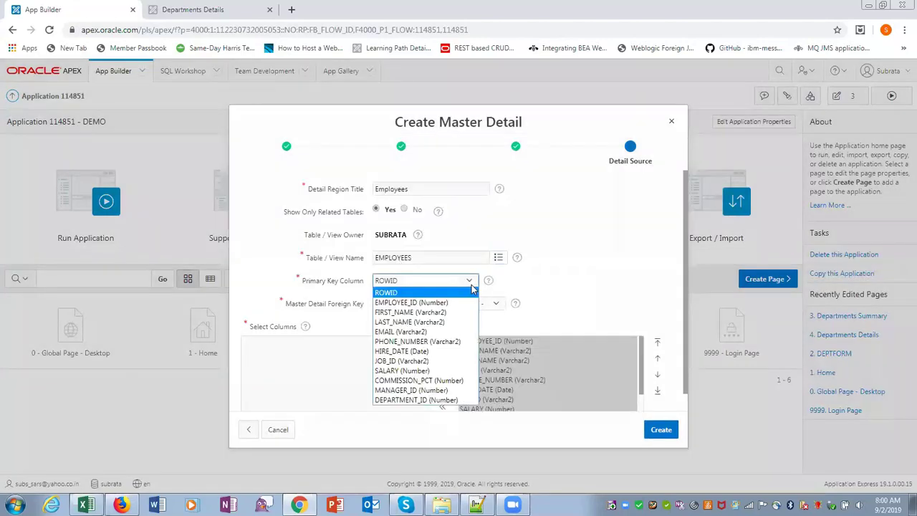
click(445, 303)
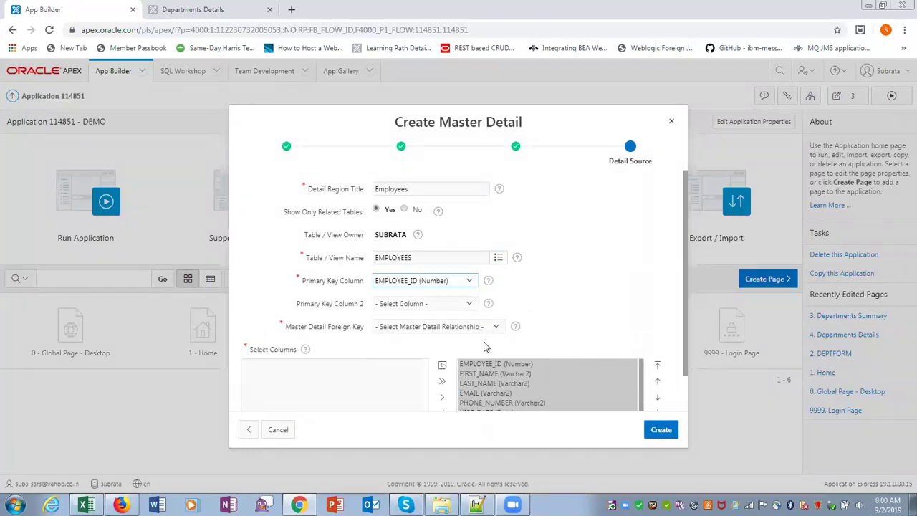
click(500, 330)
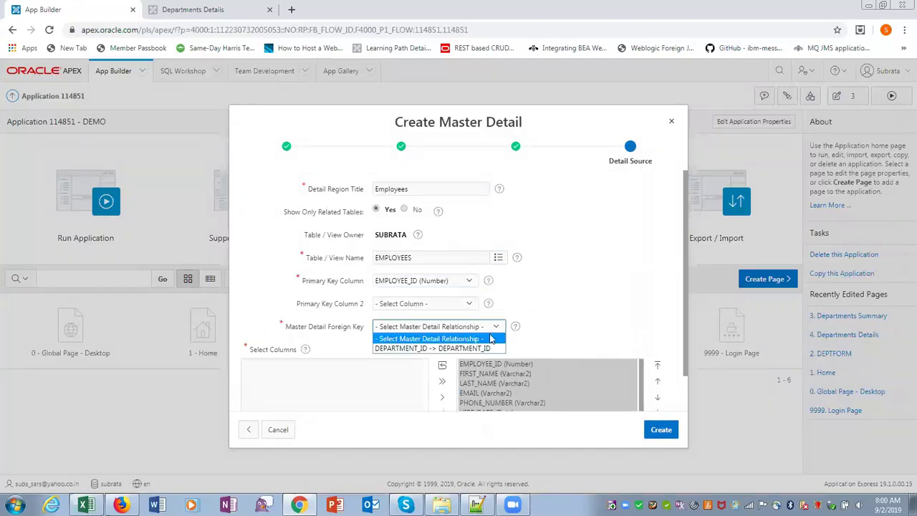
click(478, 349)
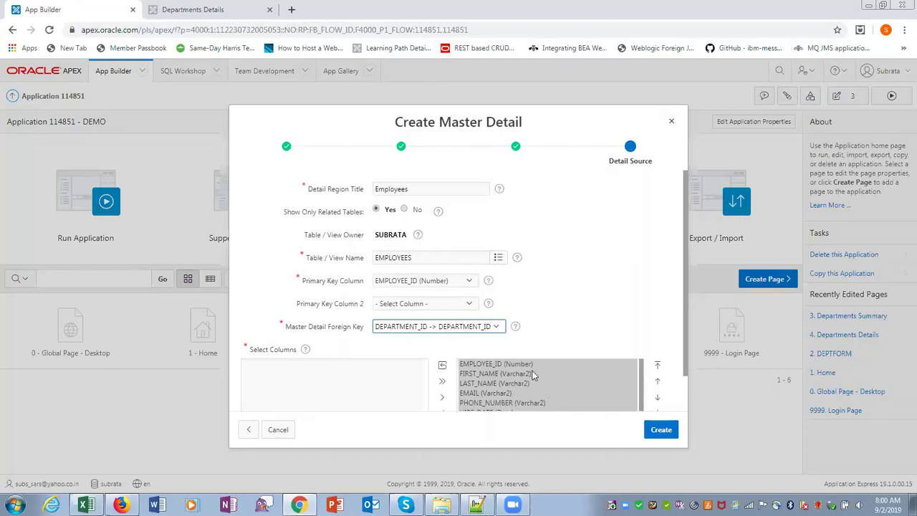
click(654, 429)
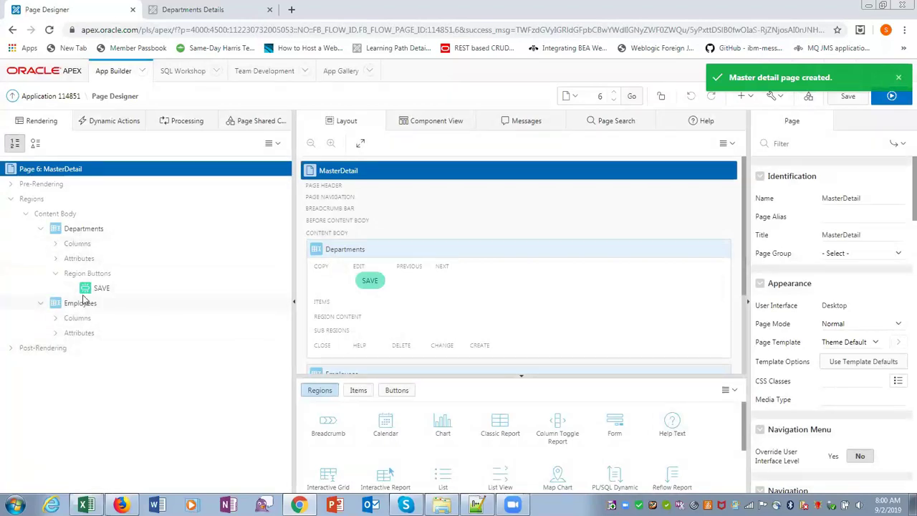
Step: Set the Employees region's Master Region to Departments in Page Designer
click(92, 229)
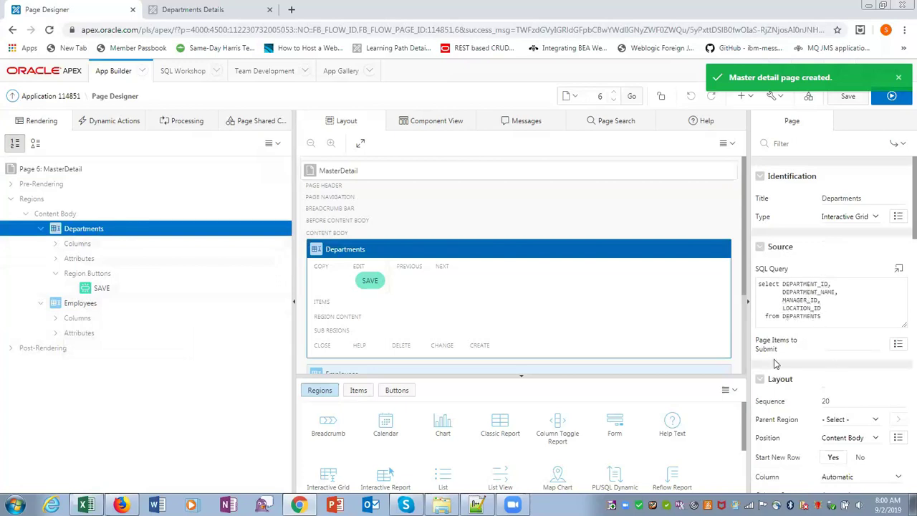
click(93, 303)
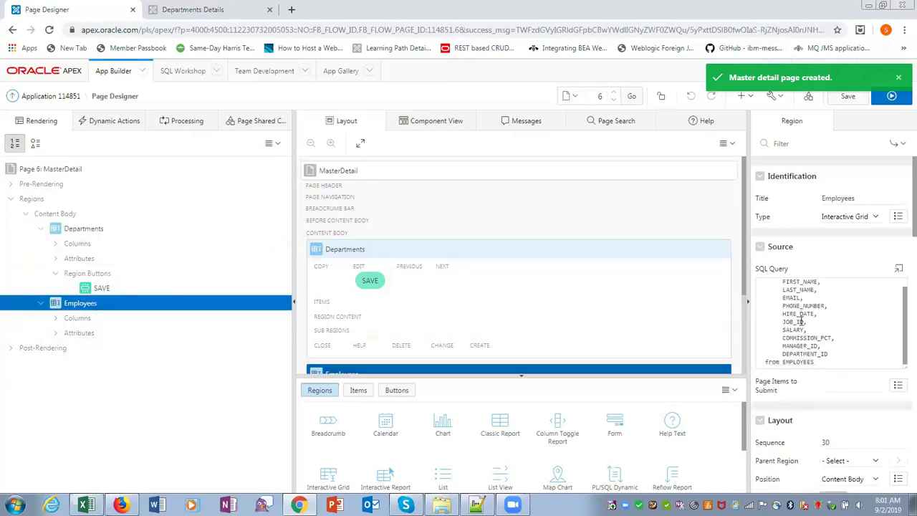
scroll(800, 321, down, 3)
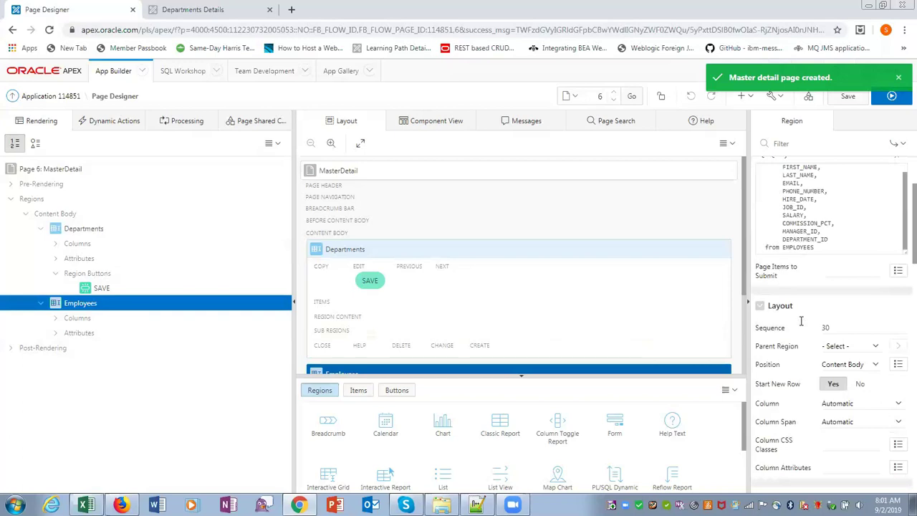
scroll(801, 322, up, 3)
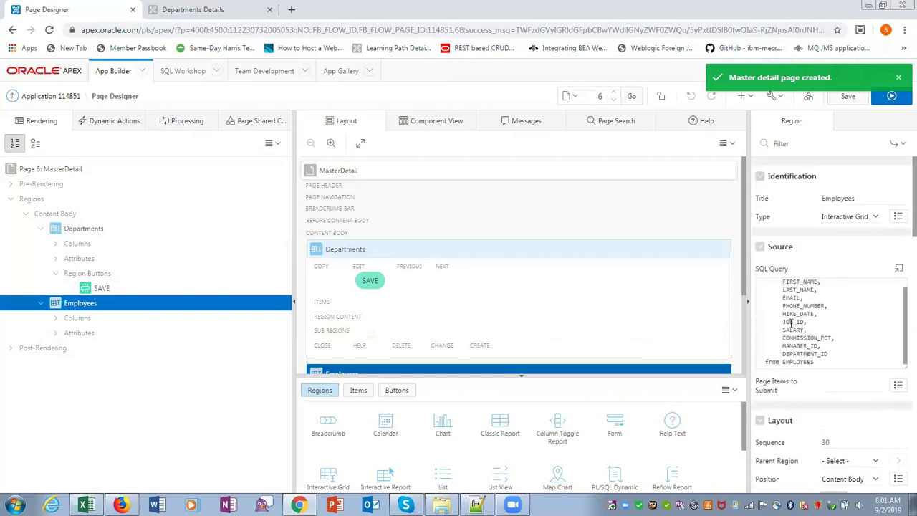
scroll(785, 316, down, 1)
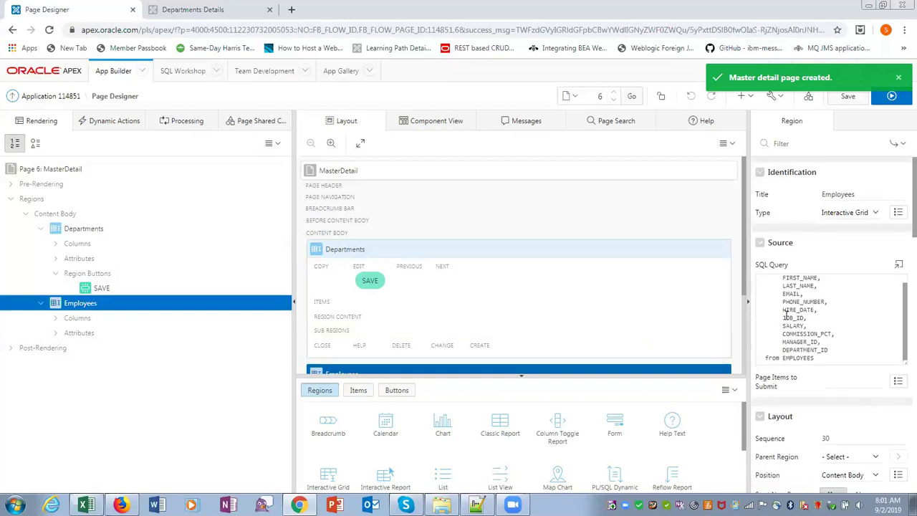
scroll(785, 316, down, 4)
scroll(786, 315, down, 5)
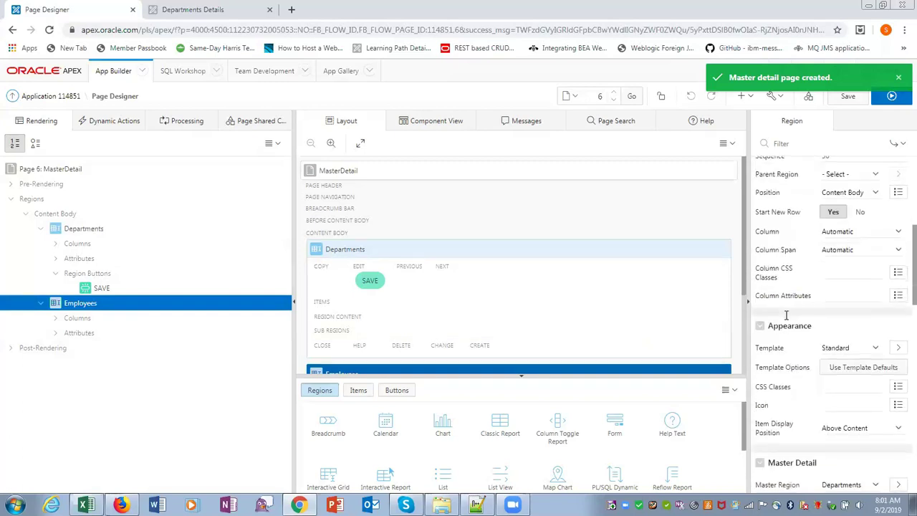
scroll(785, 315, down, 1)
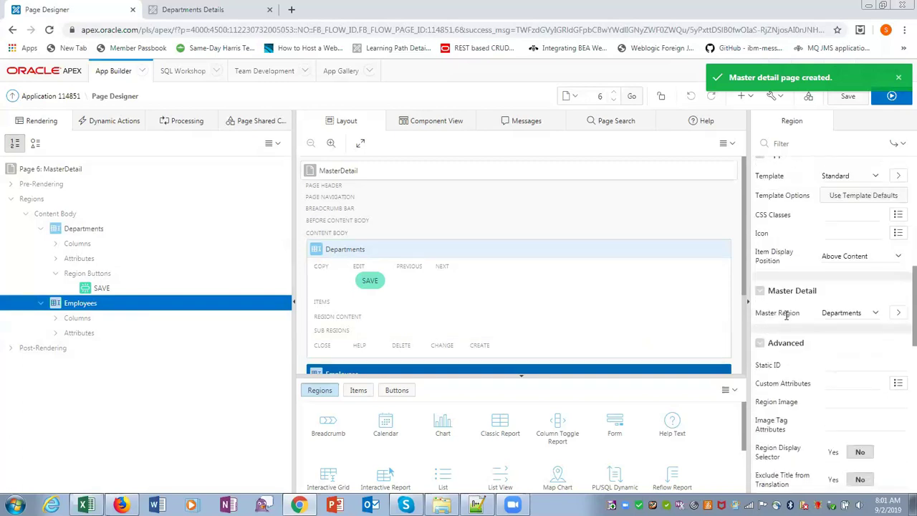
click(875, 312)
click(842, 335)
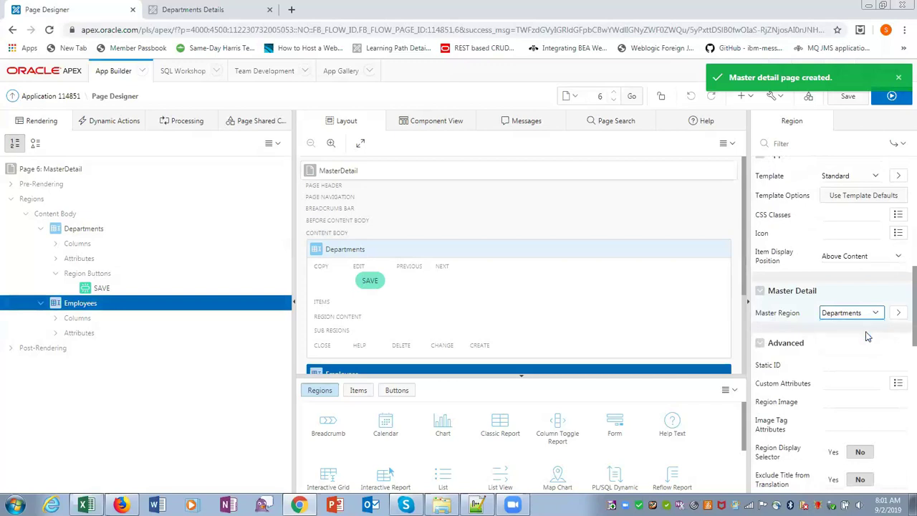
Step: Expand the Departments grid's Columns in the Rendering tree
scroll(830, 404, down, 3)
scroll(831, 404, down, 3)
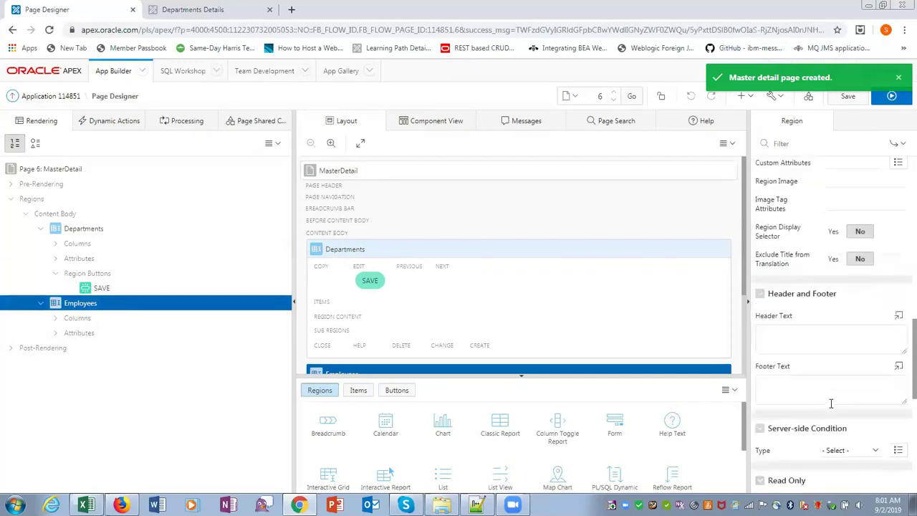
scroll(819, 403, up, 6)
scroll(814, 386, up, 2)
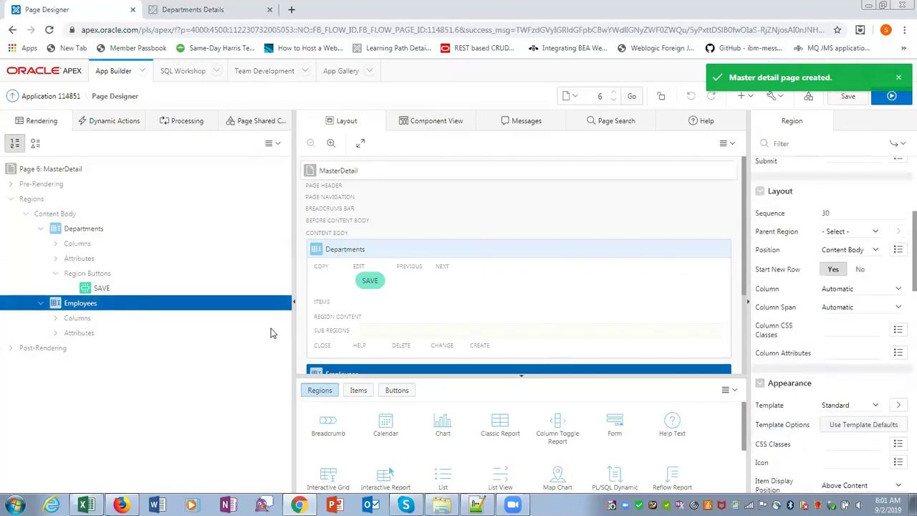
click(55, 244)
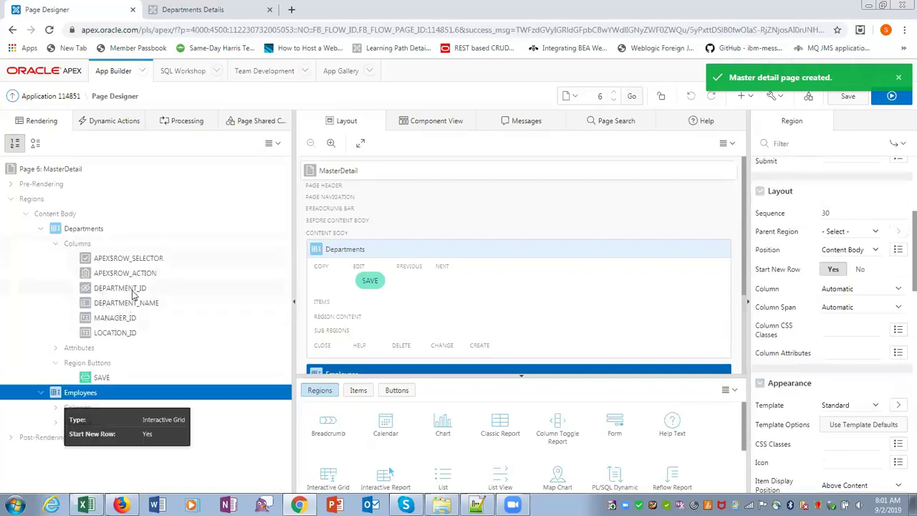
Step: Give the Departments DEPARTMENT_ID column a Sequence default of DEPARTMENTS_SEQ
click(132, 292)
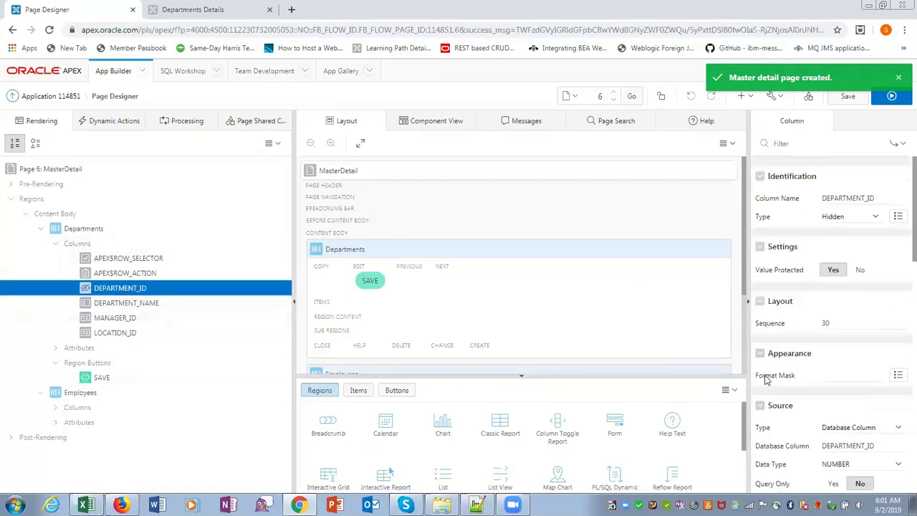
scroll(839, 432, down, 3)
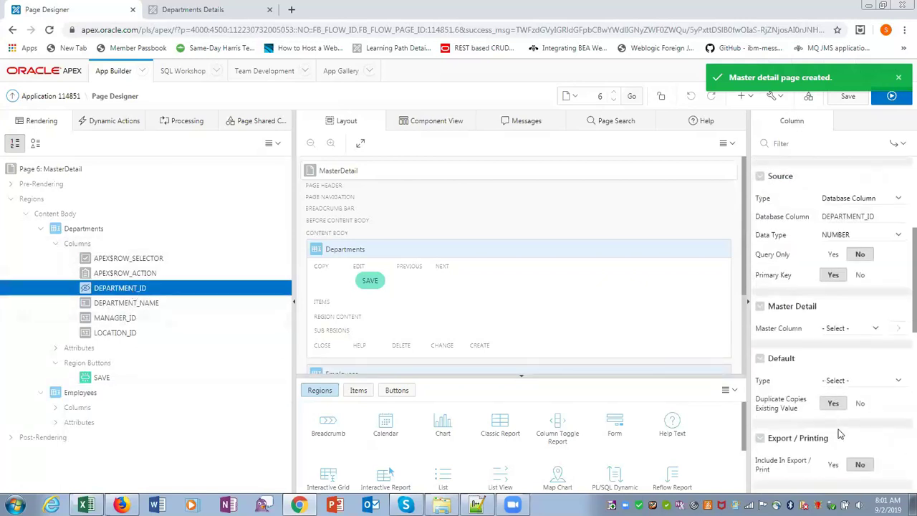
click(858, 383)
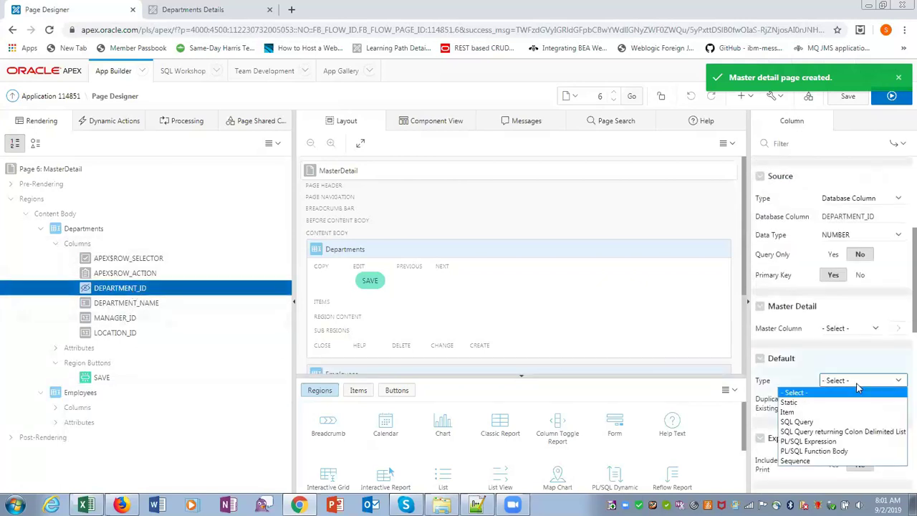
click(813, 464)
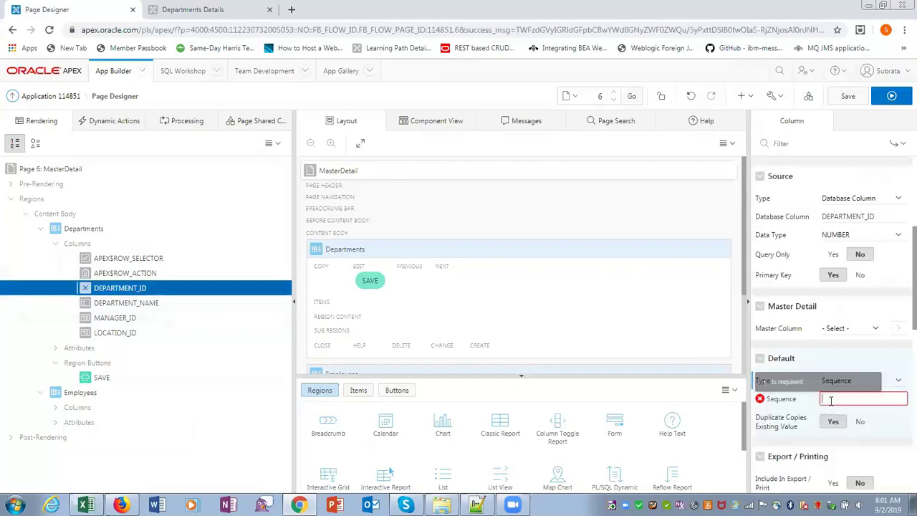
text(DEPARTMENTS_SEQ)
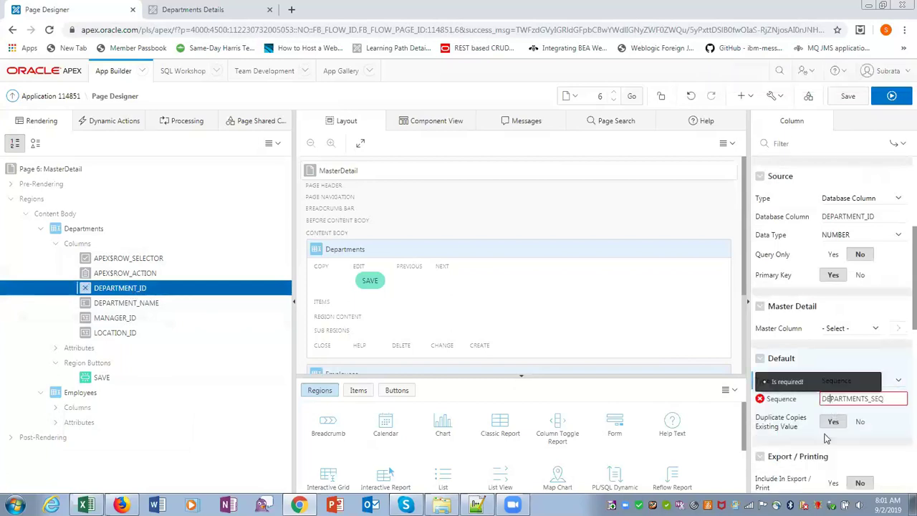
click(40, 228)
click(41, 245)
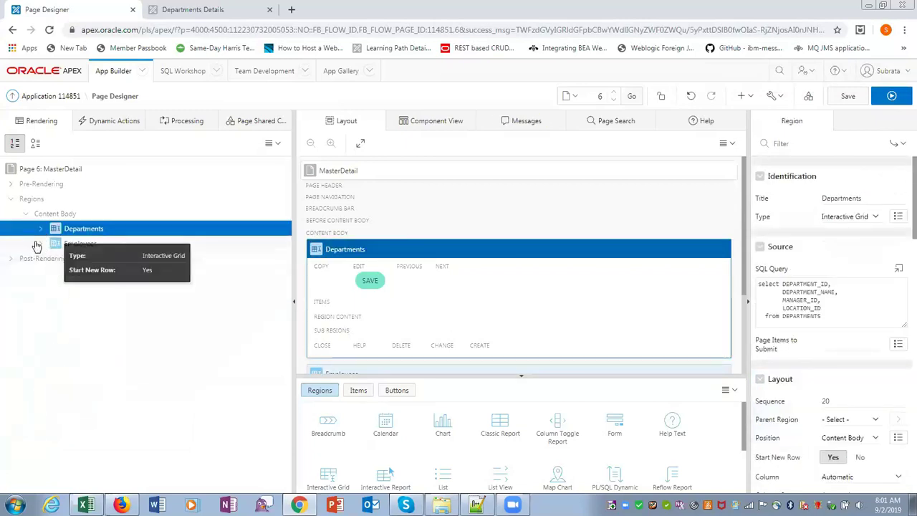
click(41, 245)
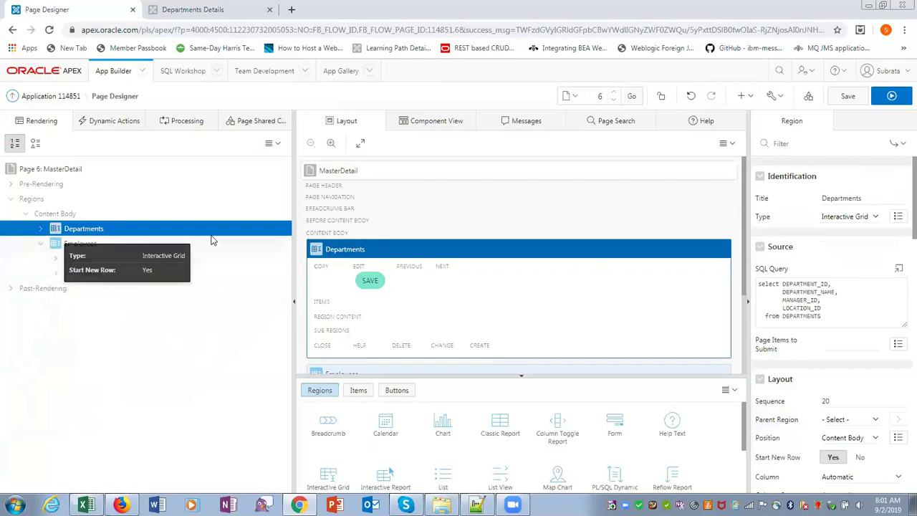
Step: Set the Employees EMPLOYEE_ID column's default type to Sequence, then go to Object Browser
click(222, 287)
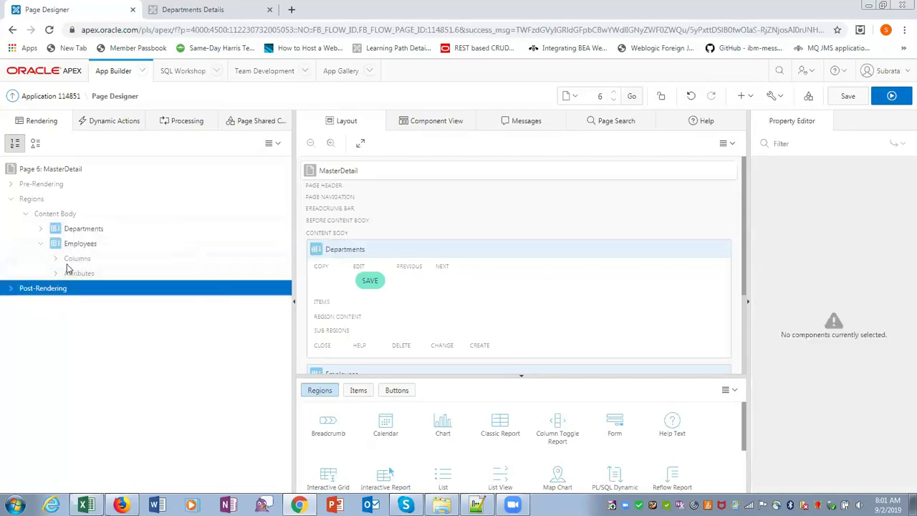
click(56, 259)
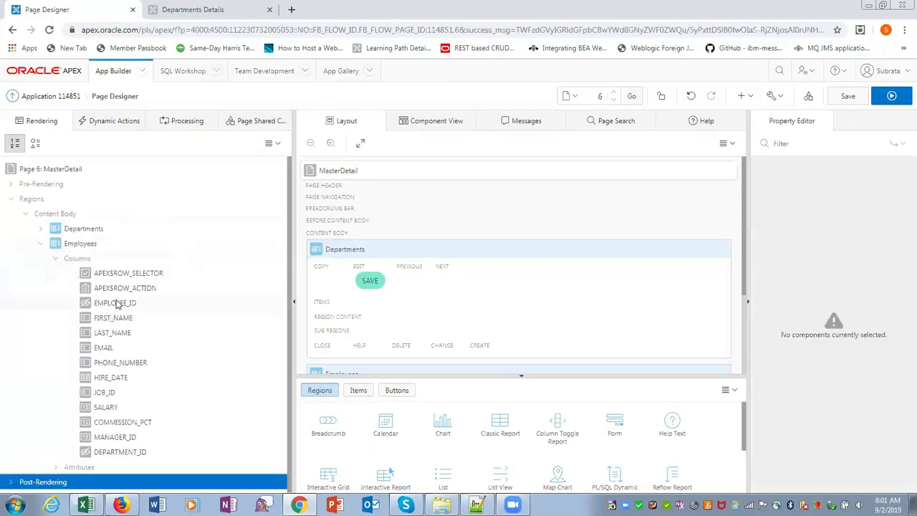
click(116, 302)
scroll(859, 354, down, 5)
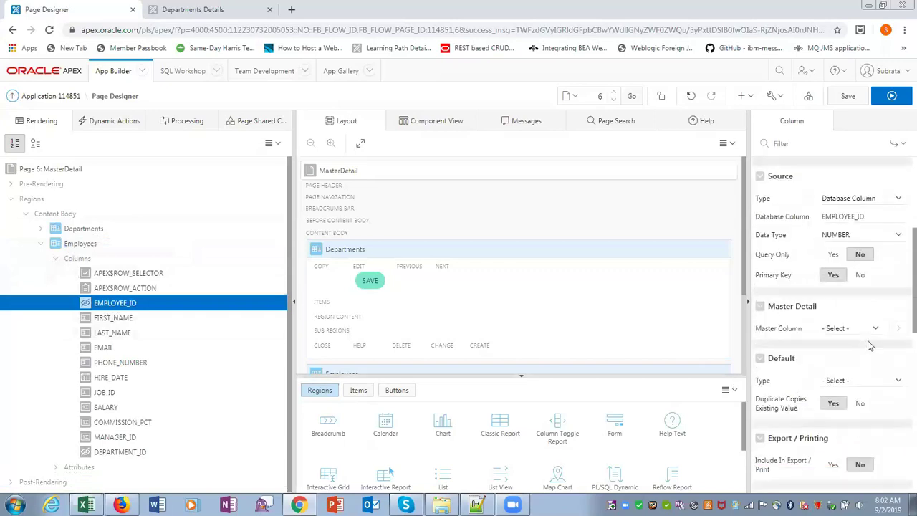
click(870, 386)
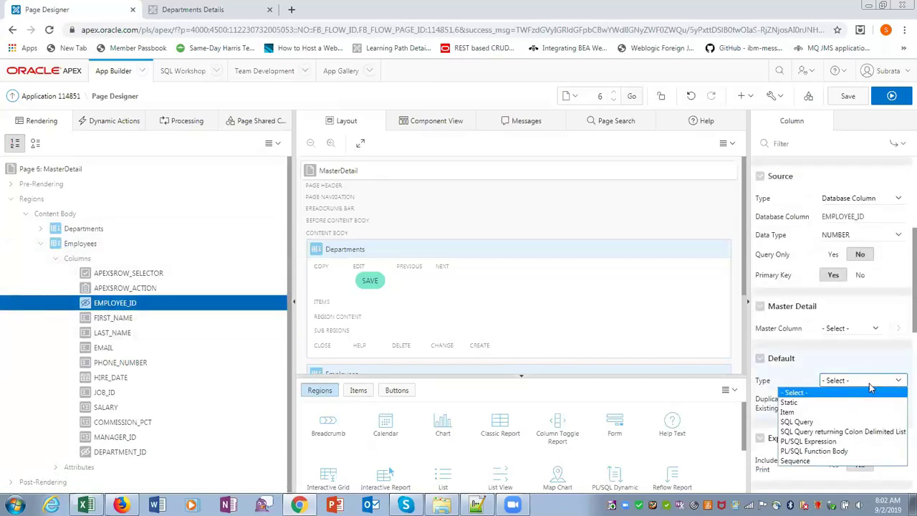
click(821, 461)
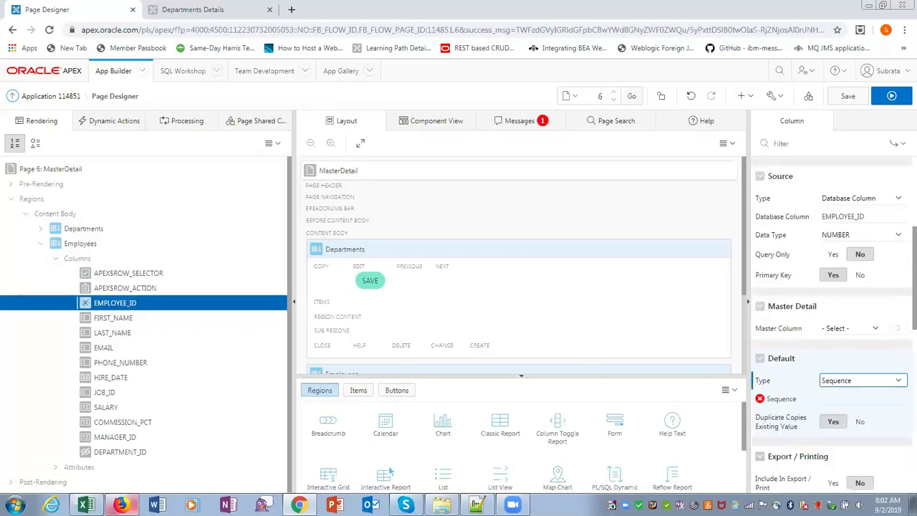
click(120, 505)
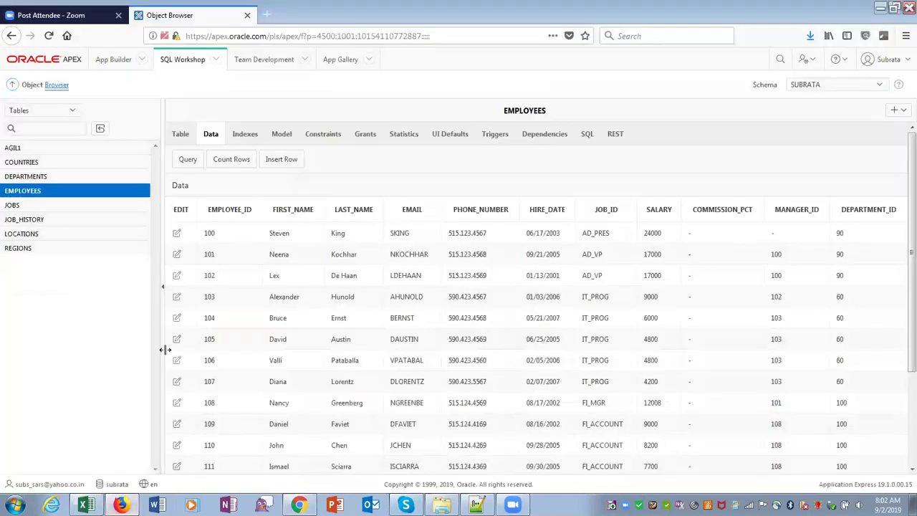
Step: Find EMPLOYEES_SEQ among the database sequences and copy its name
click(61, 113)
click(32, 166)
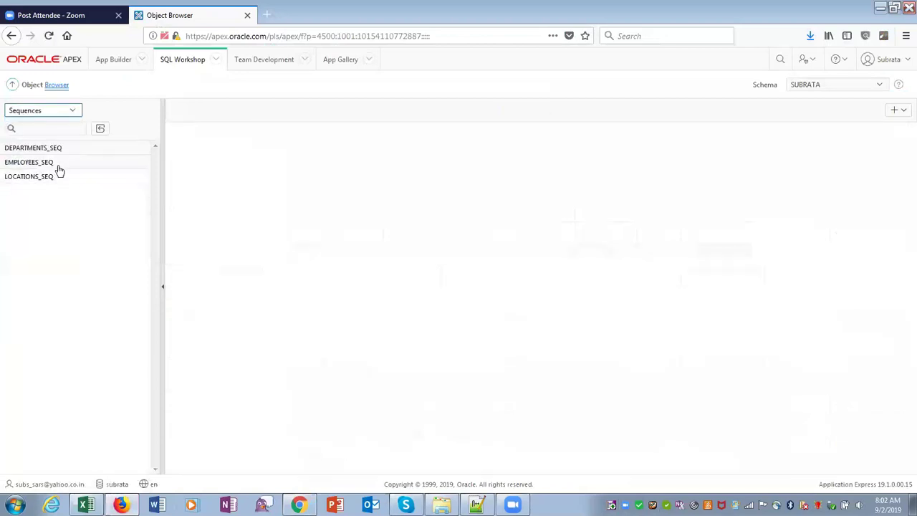
click(64, 164)
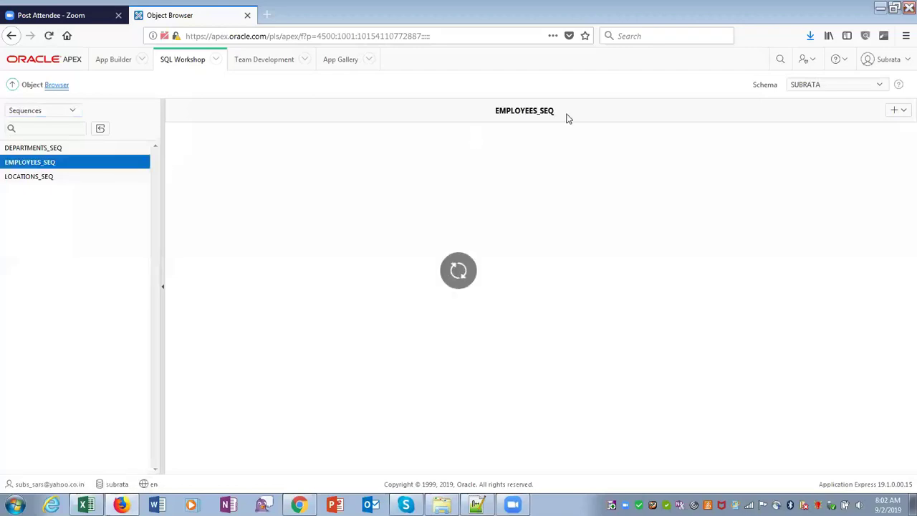
drag(565, 108, 494, 112)
key(ctrl+c)
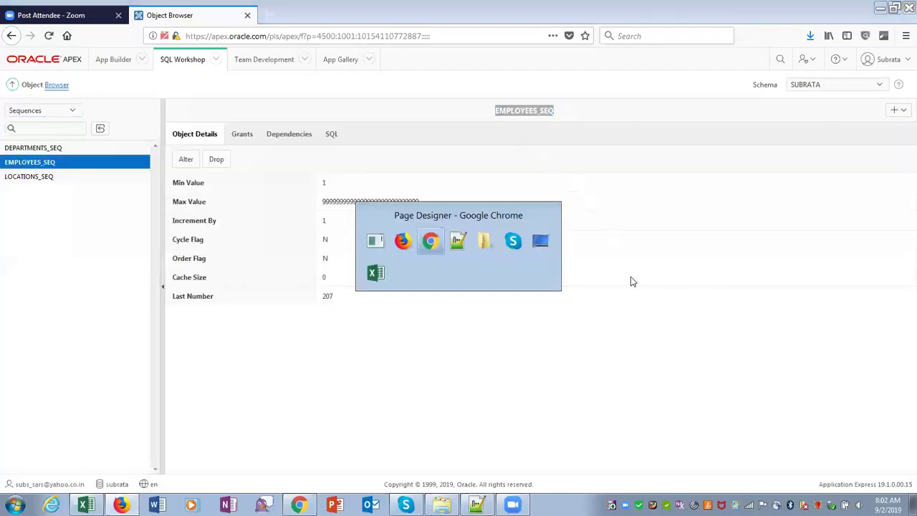
key(alt+Tab)
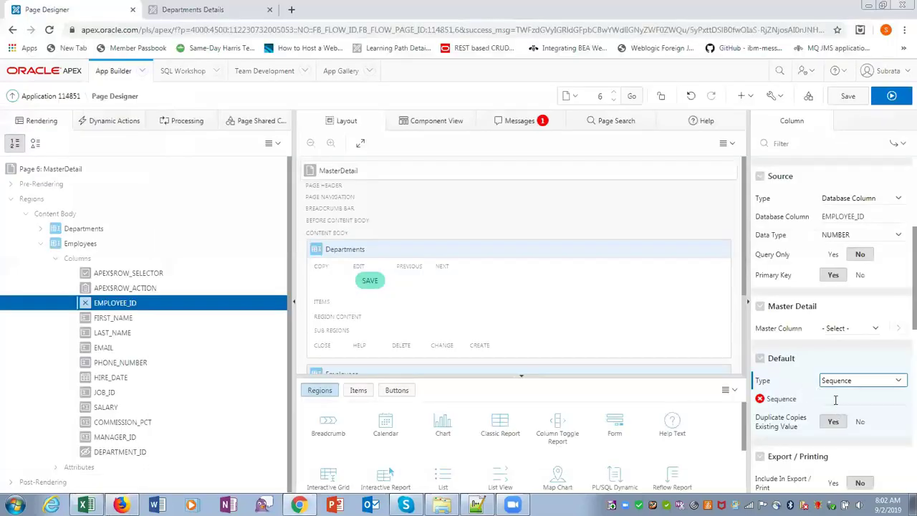
Step: Use EMPLOYEES_SEQ as EMPLOYEE_ID's default sequence, save page 6 and run it
click(848, 399)
key(ctrl+v)
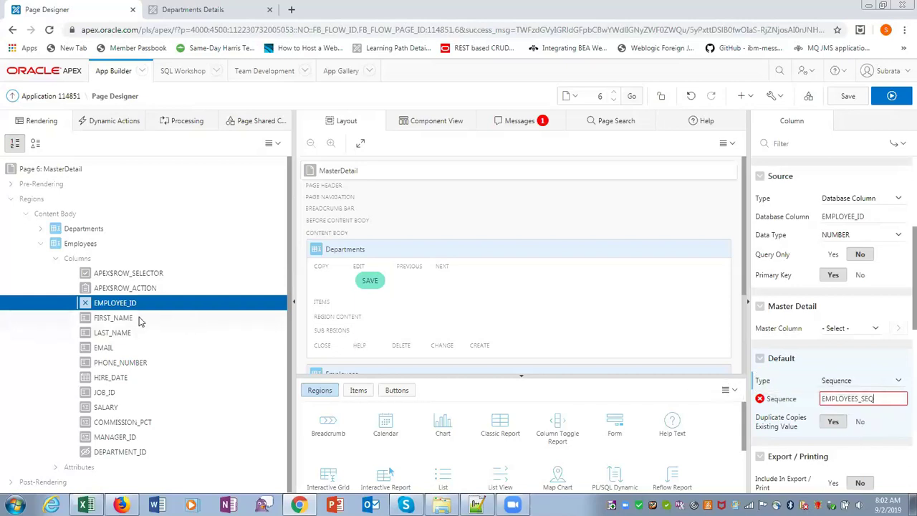
click(131, 452)
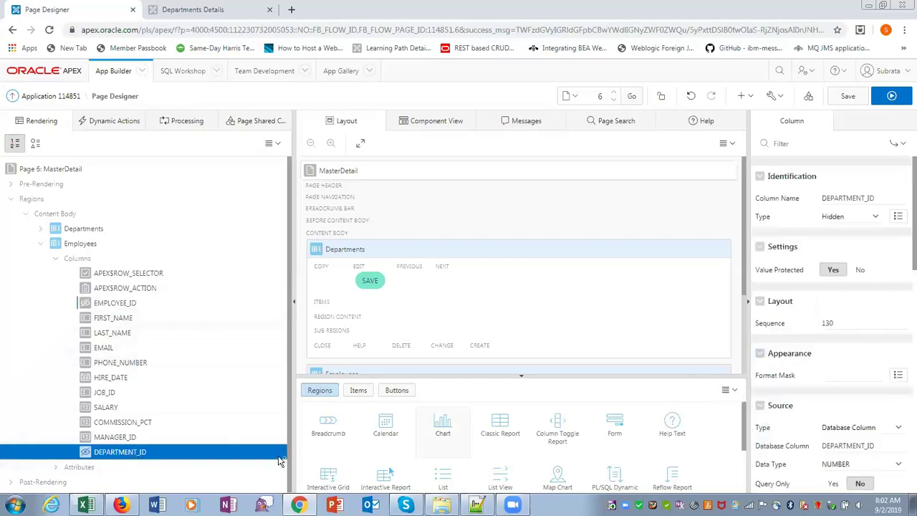
scroll(783, 369, down, 3)
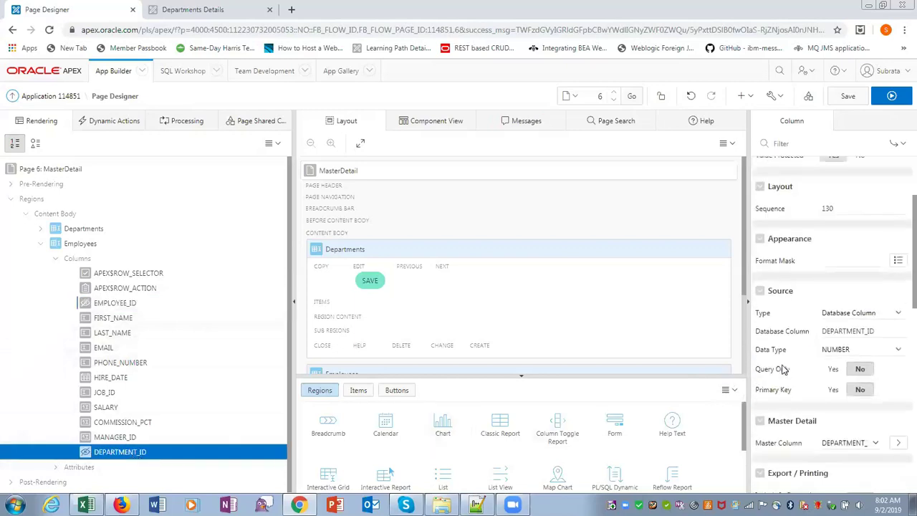
scroll(783, 370, down, 3)
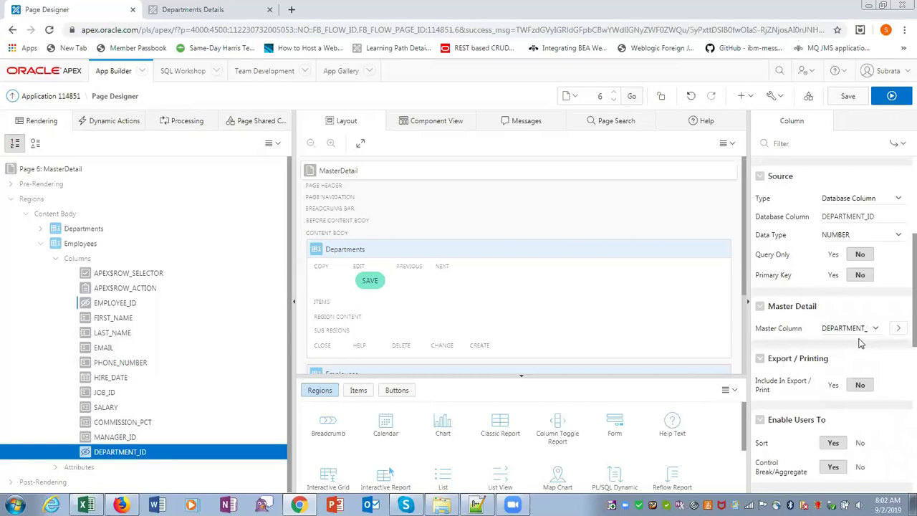
click(845, 97)
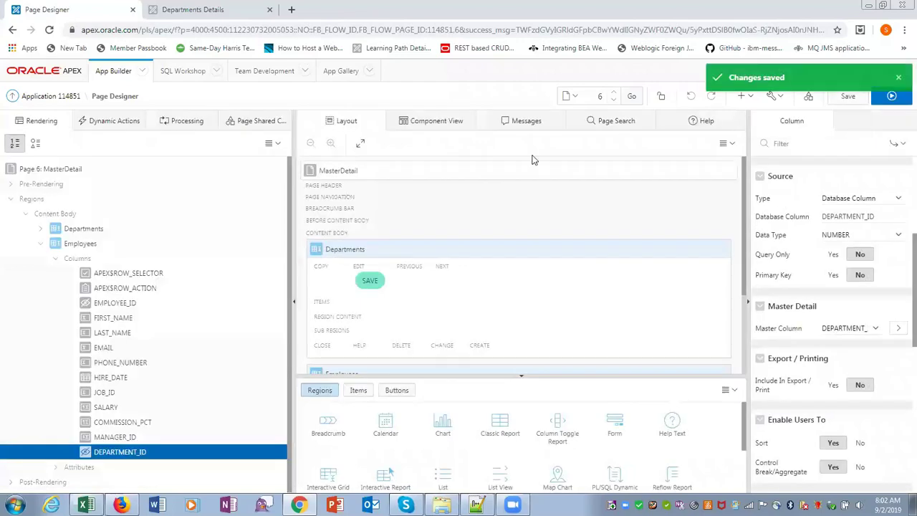
click(889, 98)
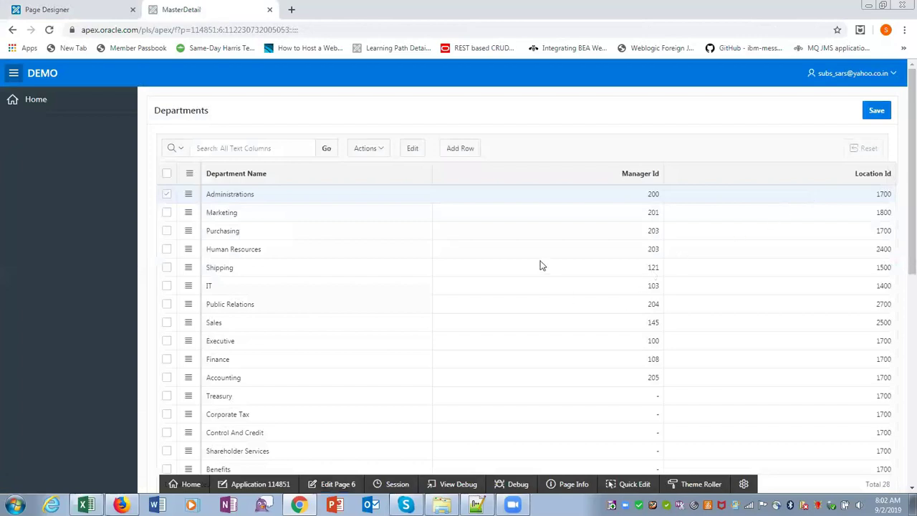
scroll(530, 239, down, 3)
scroll(530, 240, down, 3)
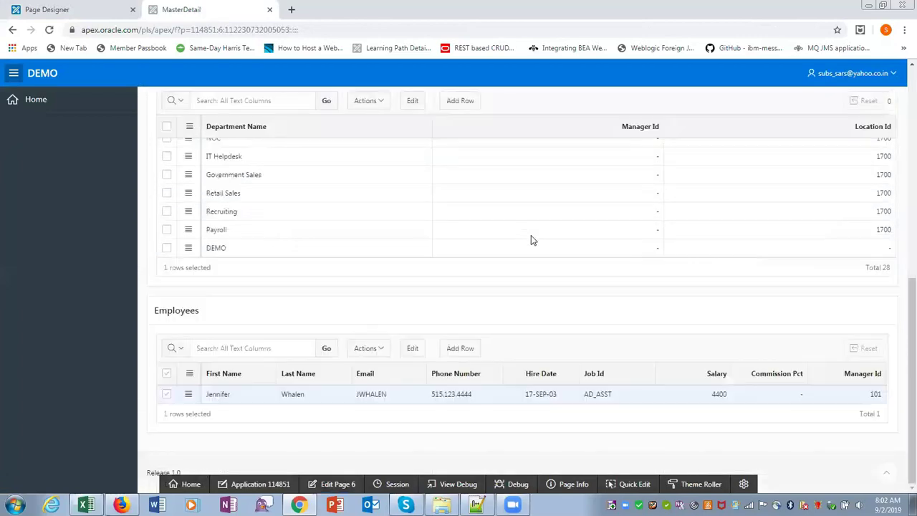
scroll(531, 239, up, 3)
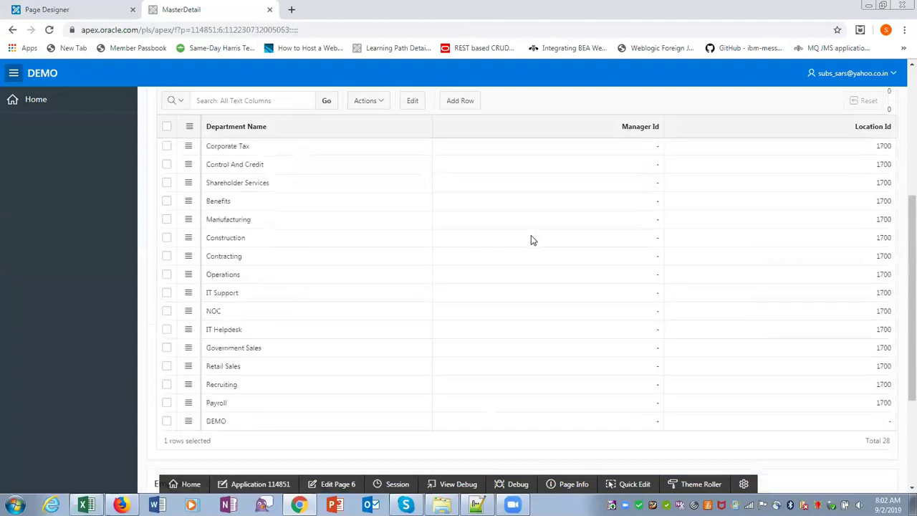
scroll(531, 239, down, 2)
scroll(531, 239, down, 1)
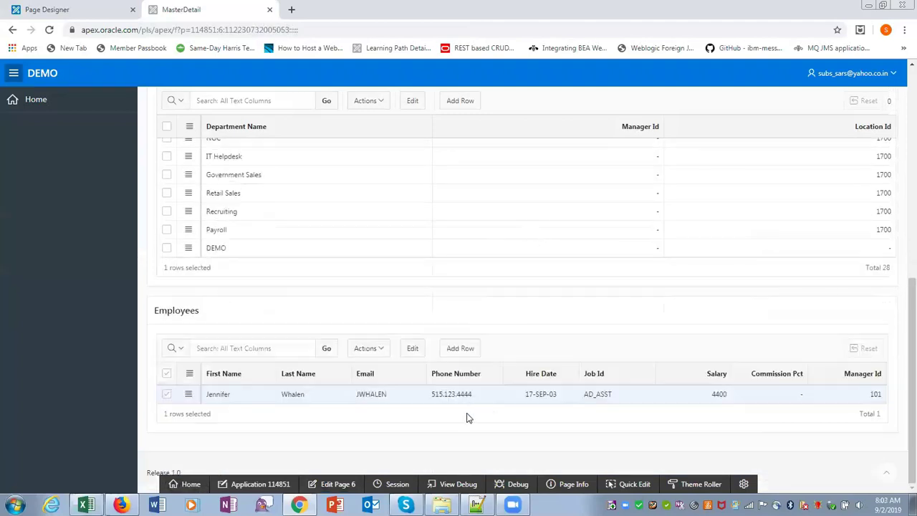
scroll(504, 340, up, 8)
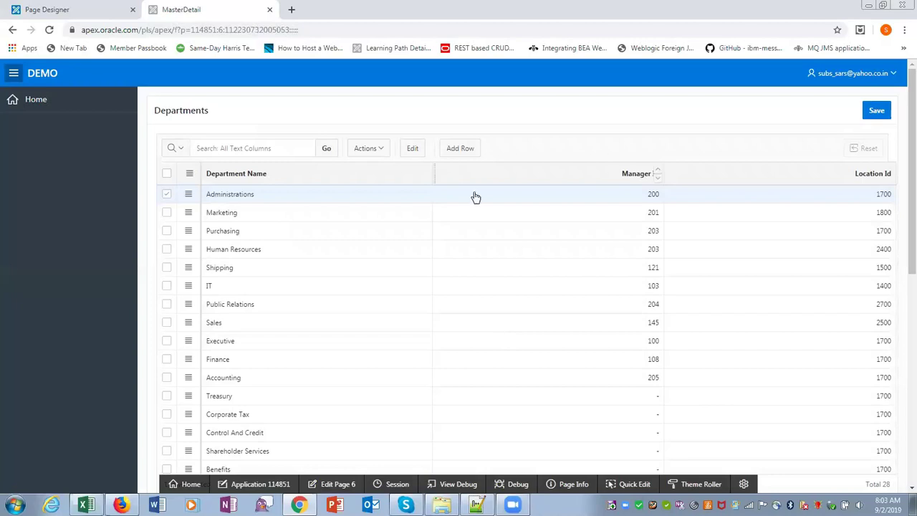
scroll(473, 193, down, 8)
scroll(474, 192, up, 5)
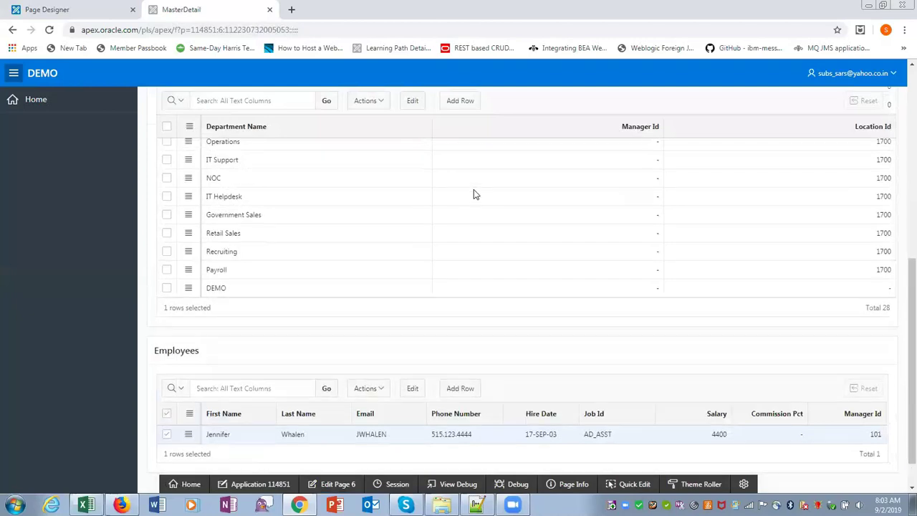
Step: Browse the Departments grid's Columns, Filter, Data and Format actions, cancelling without changes
click(383, 107)
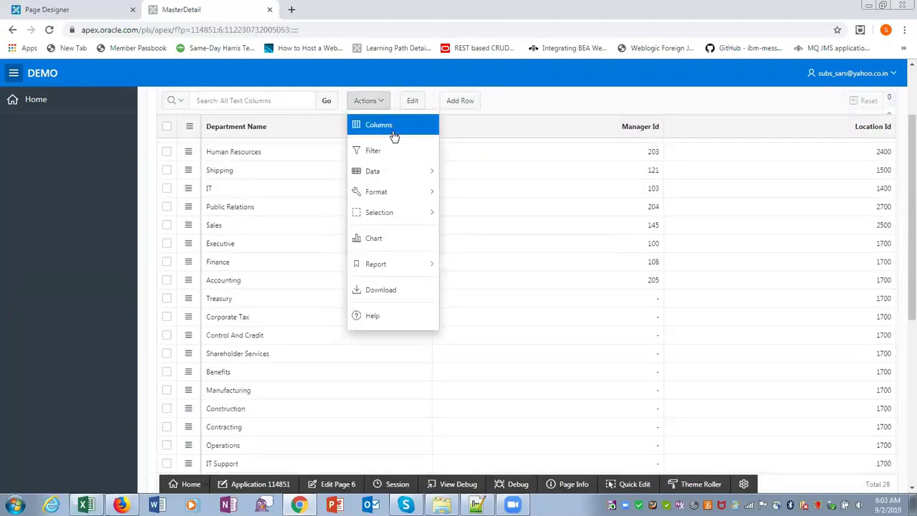
click(393, 133)
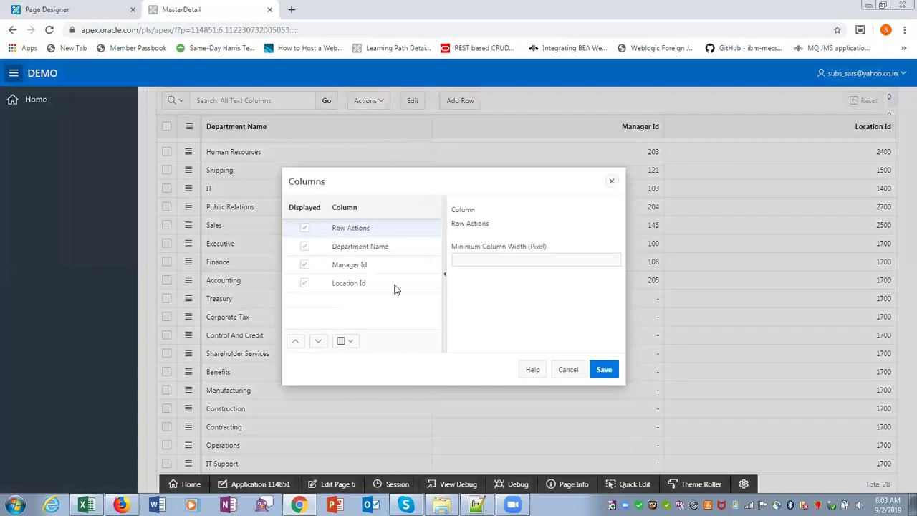
click(569, 377)
click(380, 104)
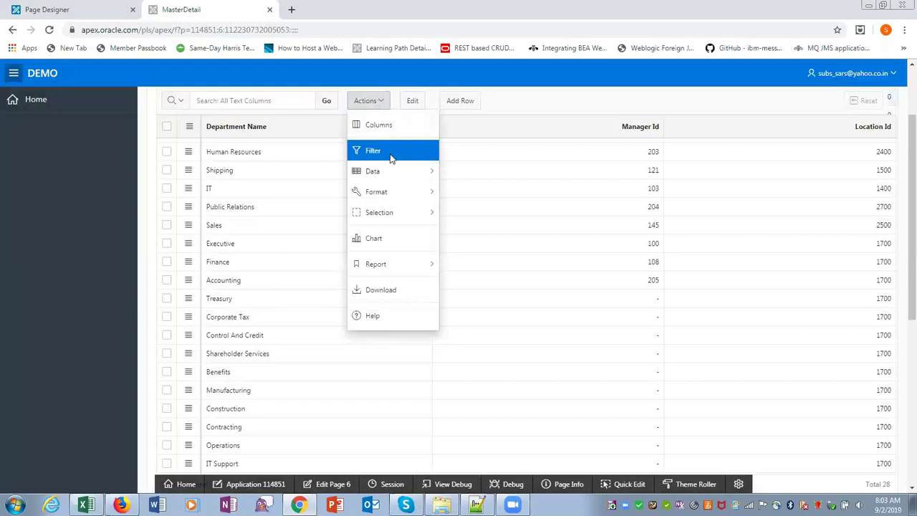
click(392, 157)
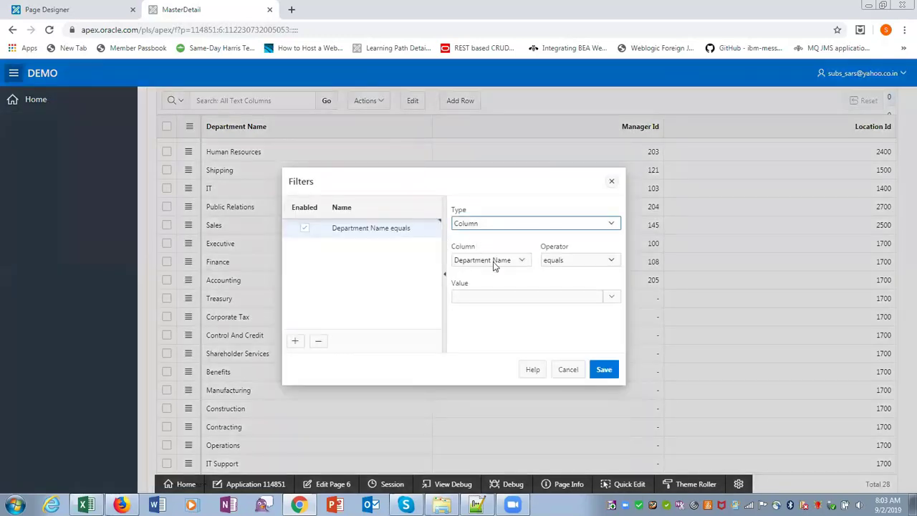
click(573, 369)
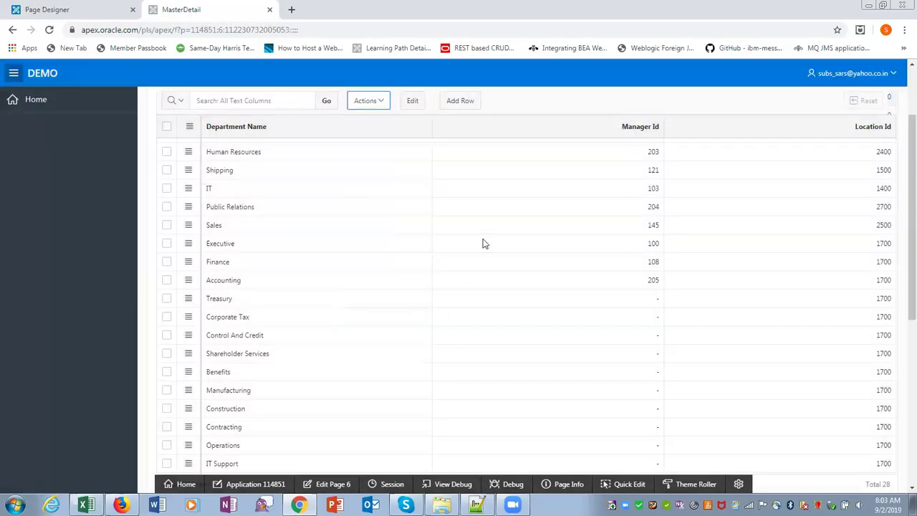
click(378, 100)
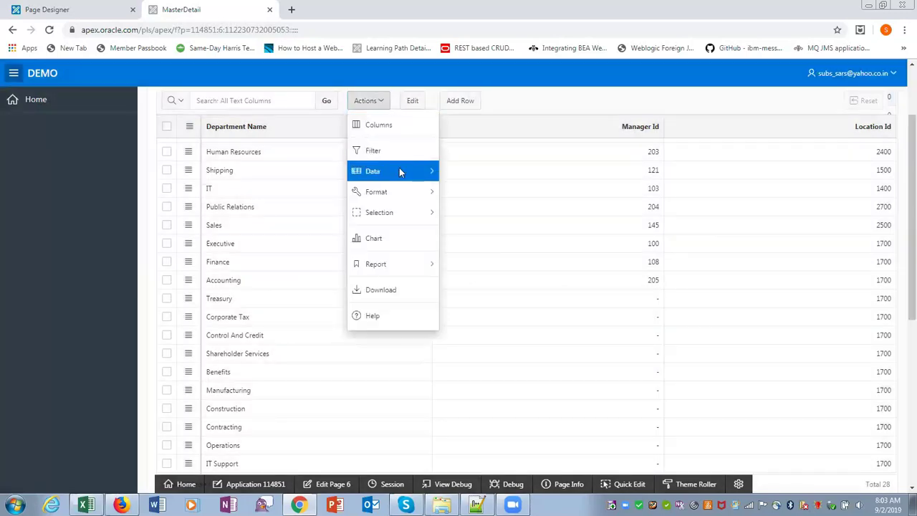
mouse_move(399, 169)
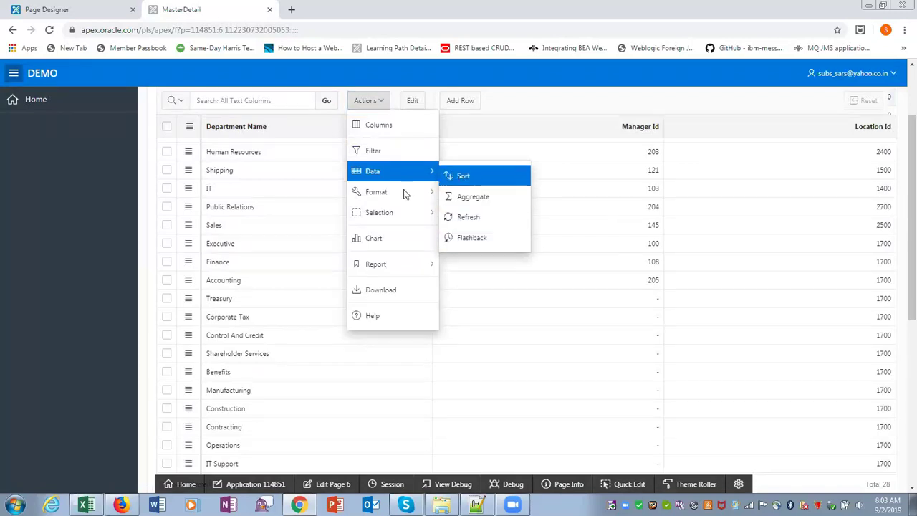
mouse_move(403, 189)
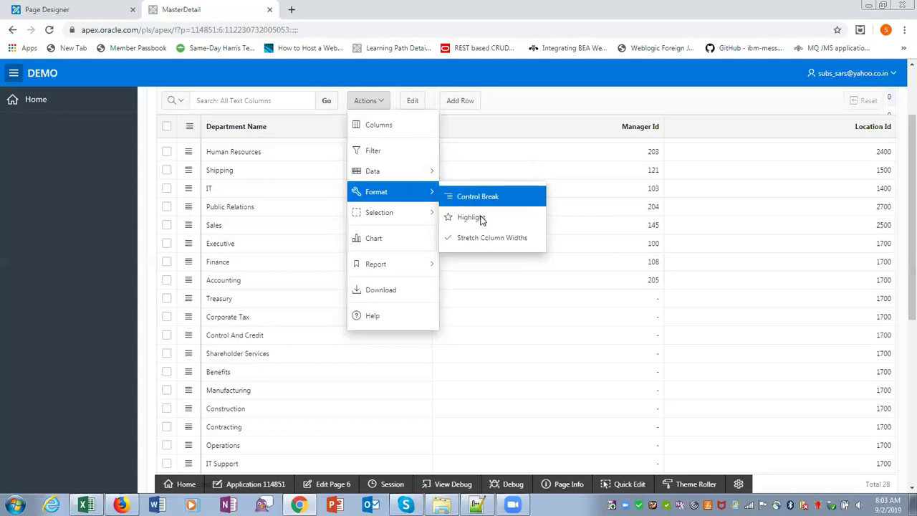
click(525, 97)
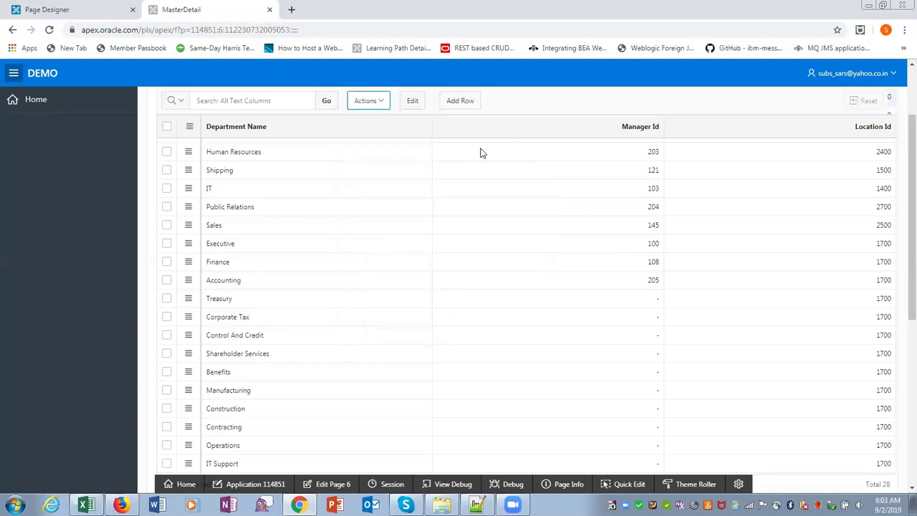
click(381, 102)
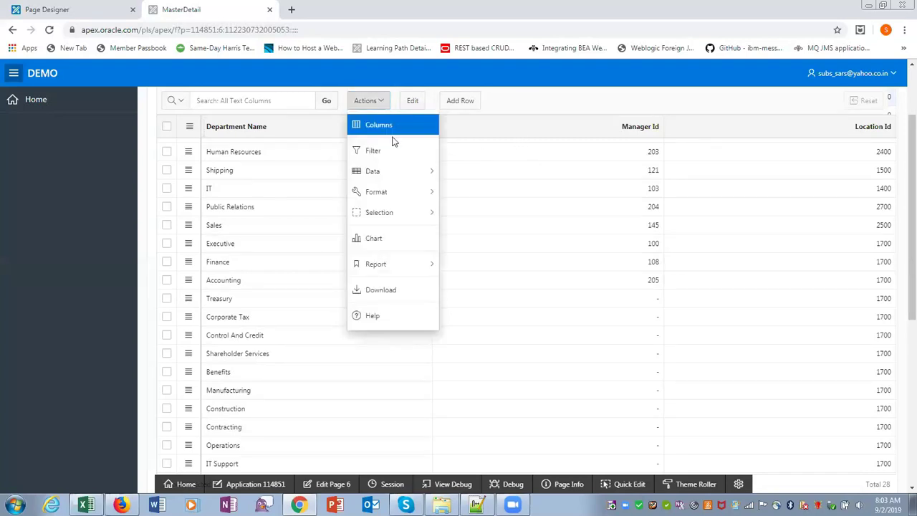
Step: Begin saving the report as an Alternative report, then cancel without saving it
mouse_move(407, 212)
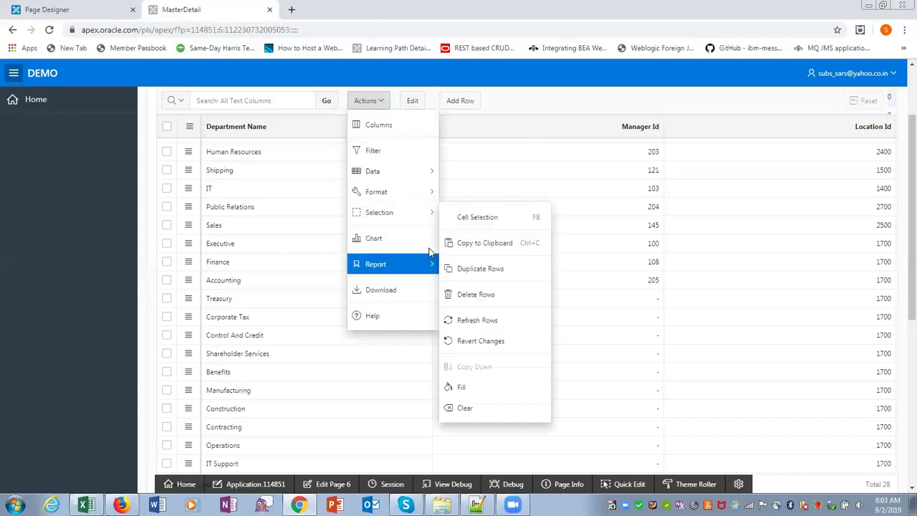
mouse_move(426, 262)
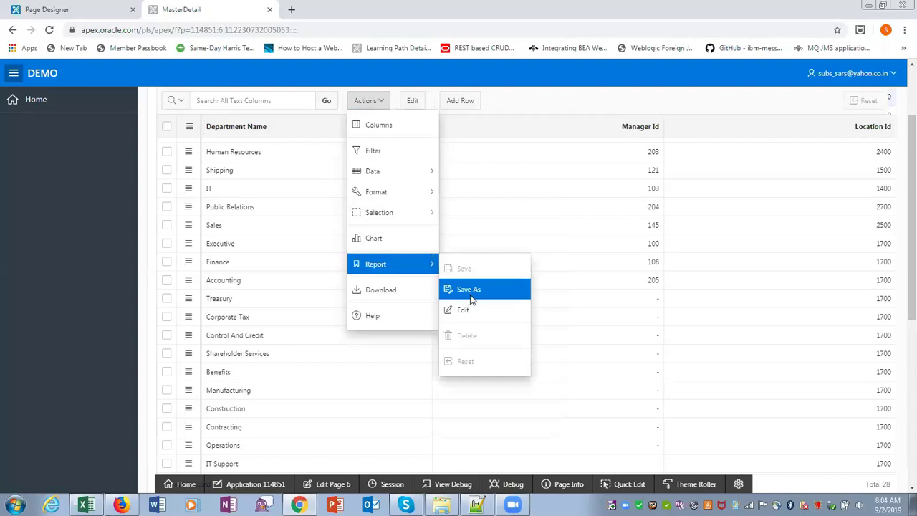
click(472, 300)
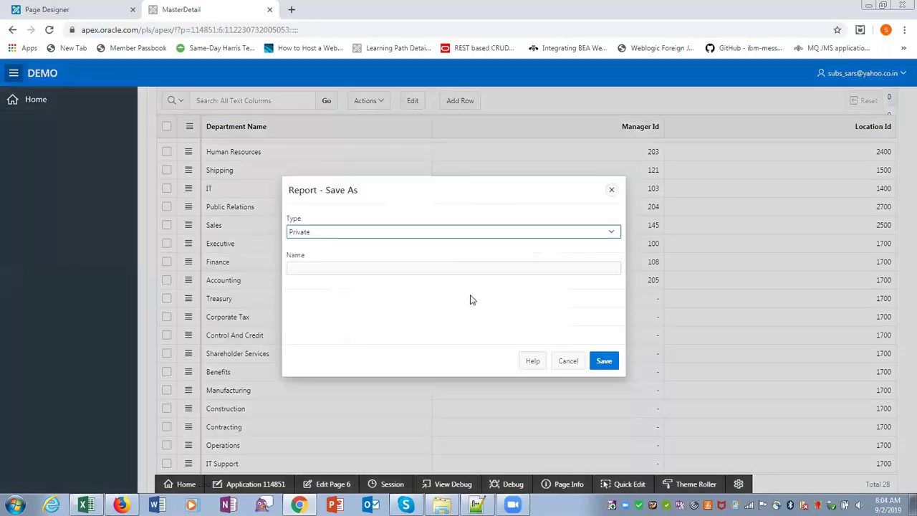
click(612, 234)
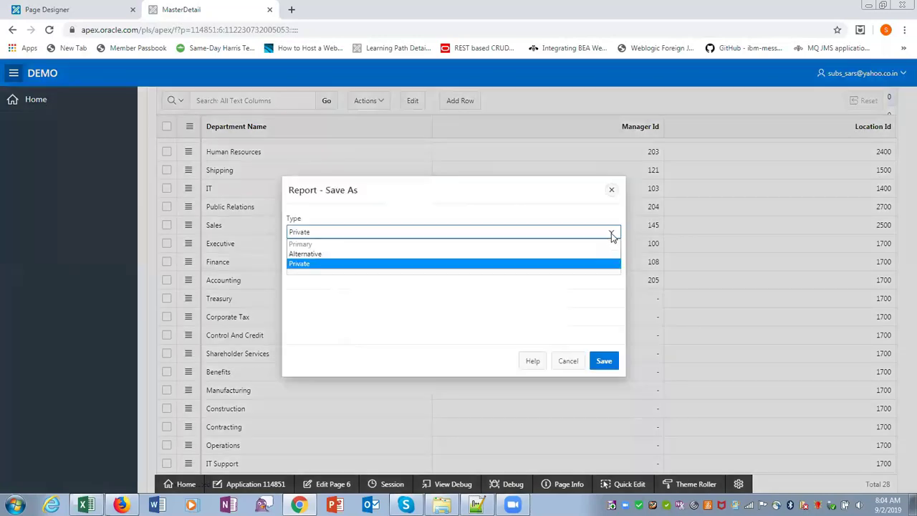
click(316, 254)
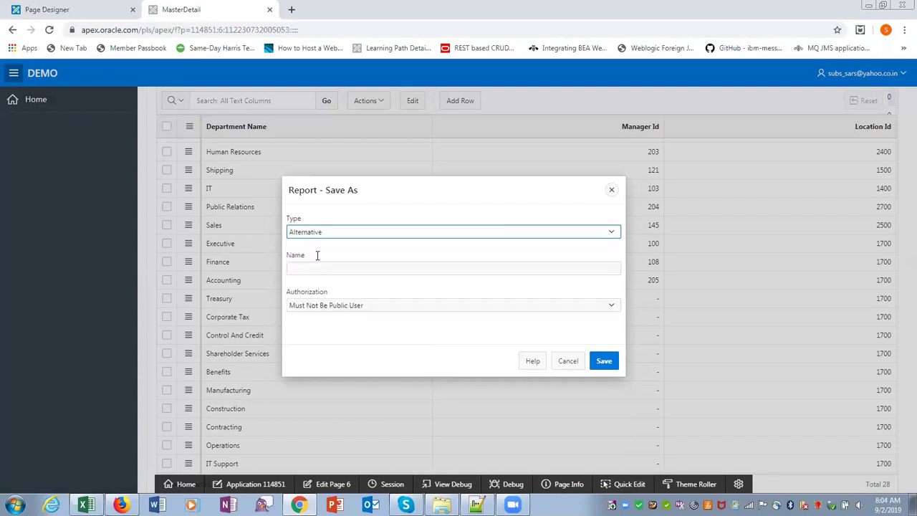
click(569, 361)
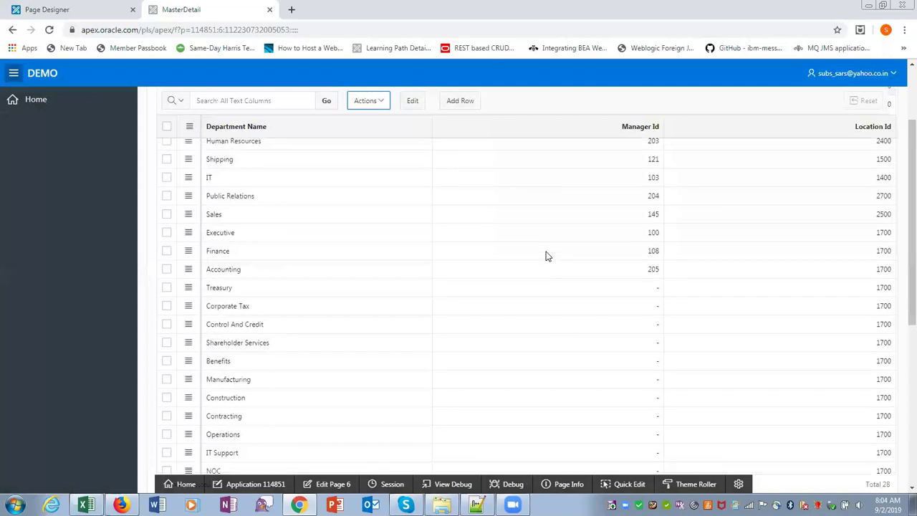
scroll(546, 256, down, 5)
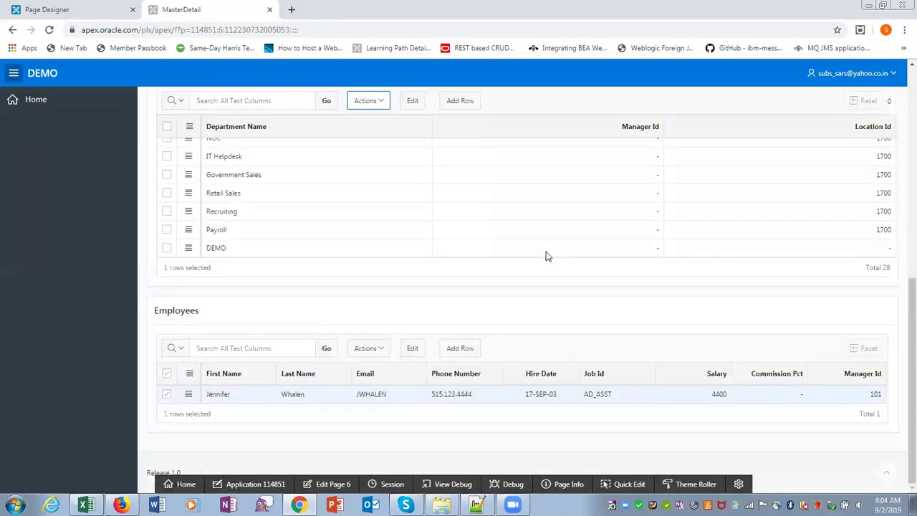
scroll(545, 255, up, 8)
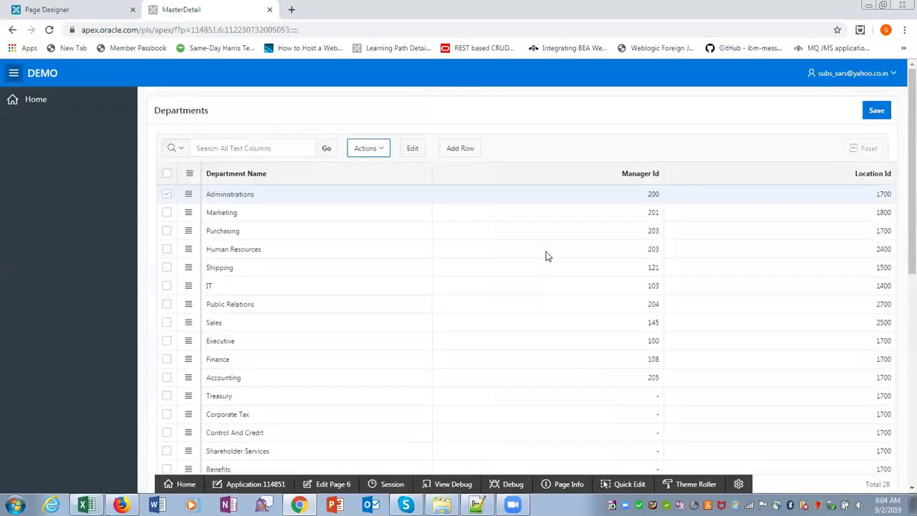
scroll(546, 255, down, 8)
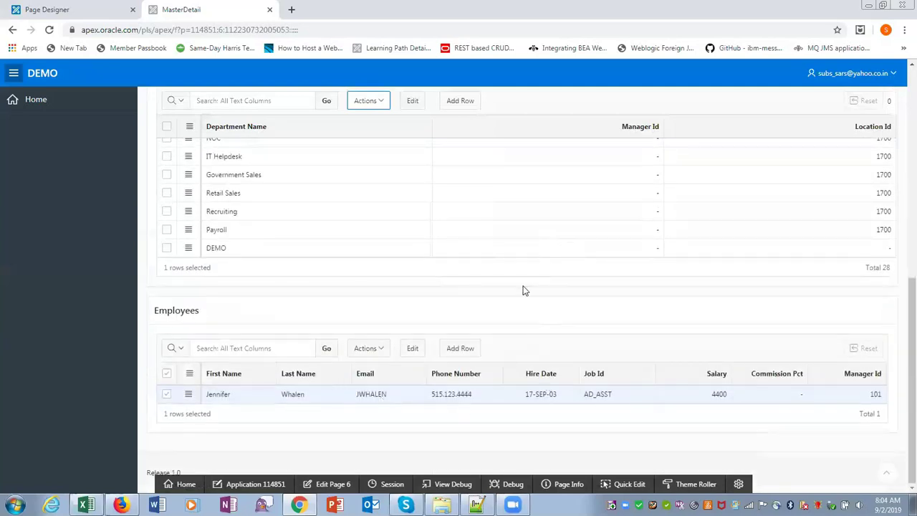
Step: Check Marketing's employees, then select Purchasing to list its six employees
scroll(522, 290, up, 8)
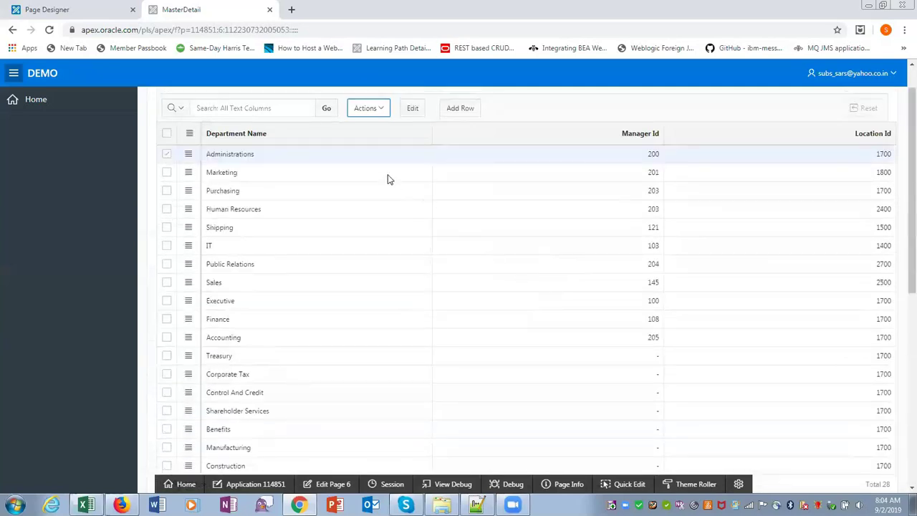
click(387, 176)
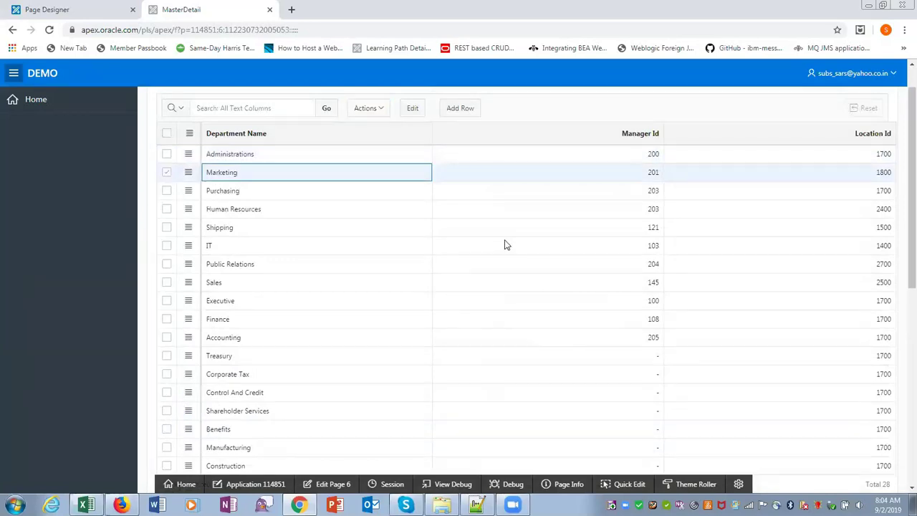
scroll(504, 245, down, 10)
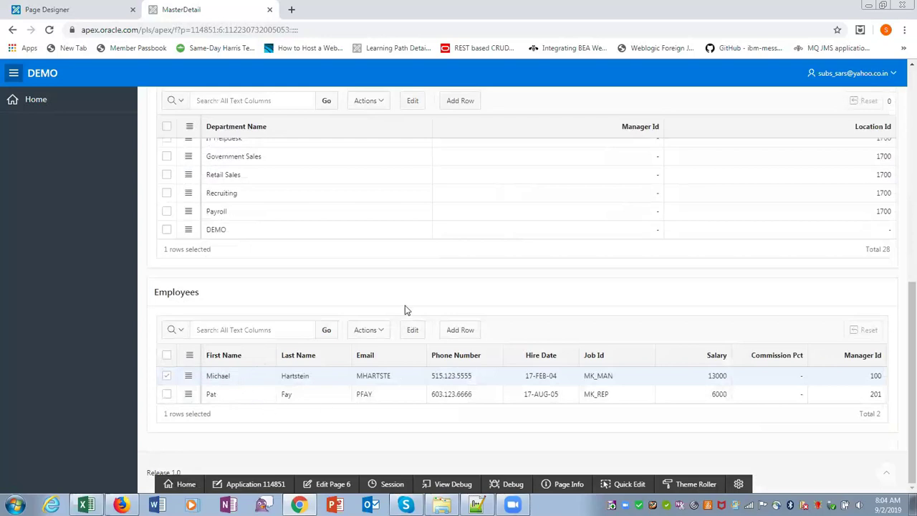
scroll(403, 301, up, 5)
scroll(392, 273, up, 3)
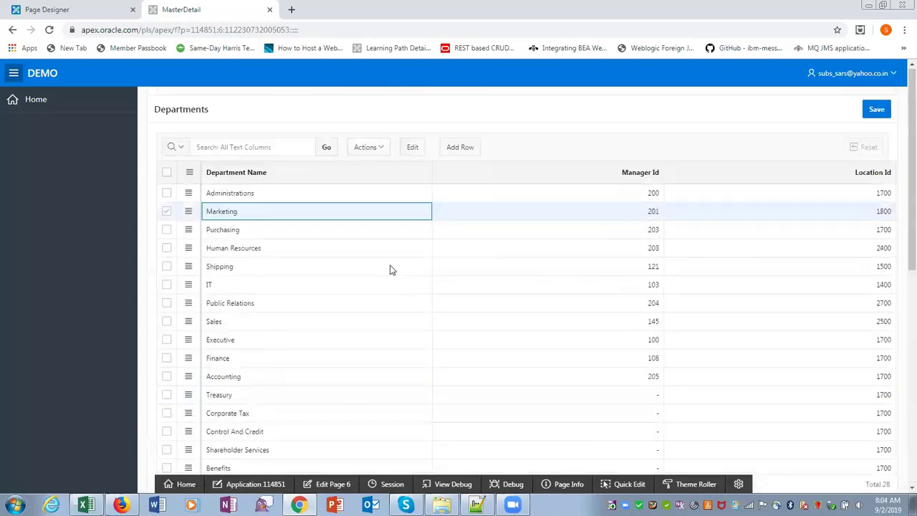
click(389, 229)
scroll(445, 266, down, 10)
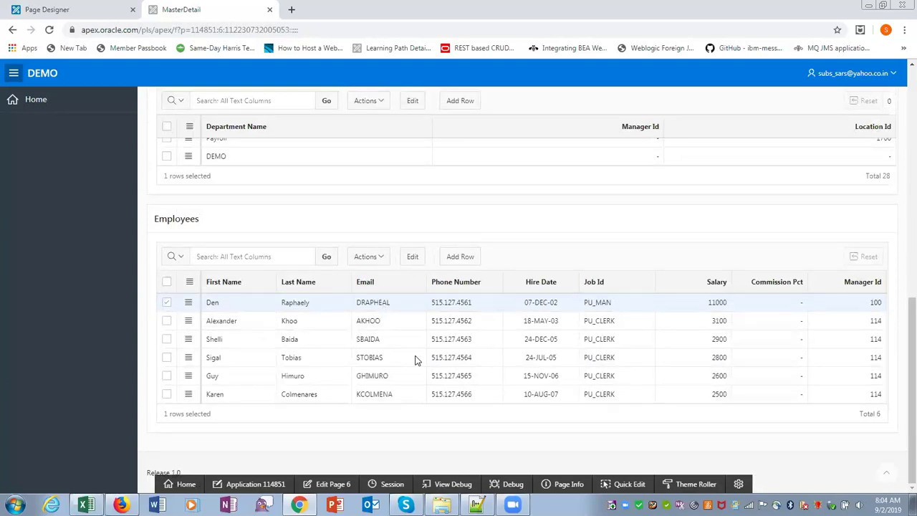
Step: Edit the Purchasing manager's last name and save the change
click(341, 310)
double_click(341, 309)
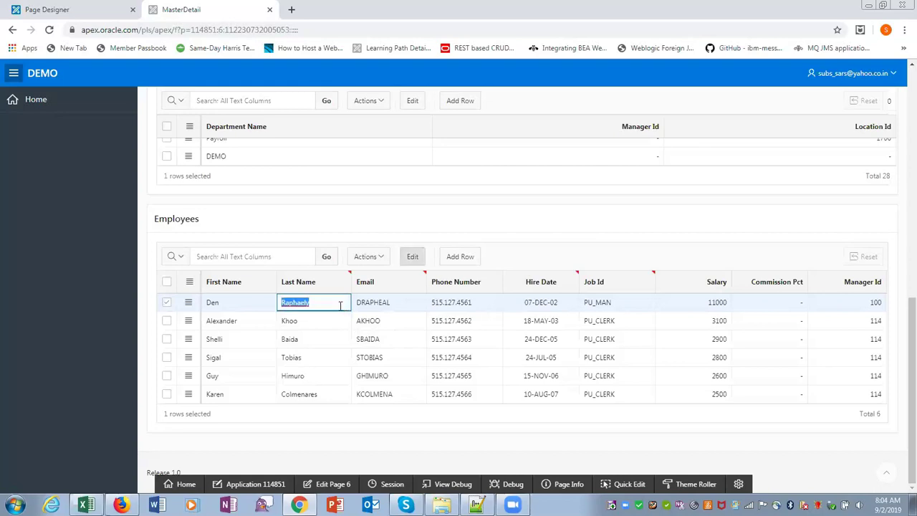
click(320, 298)
scroll(499, 376, up, 10)
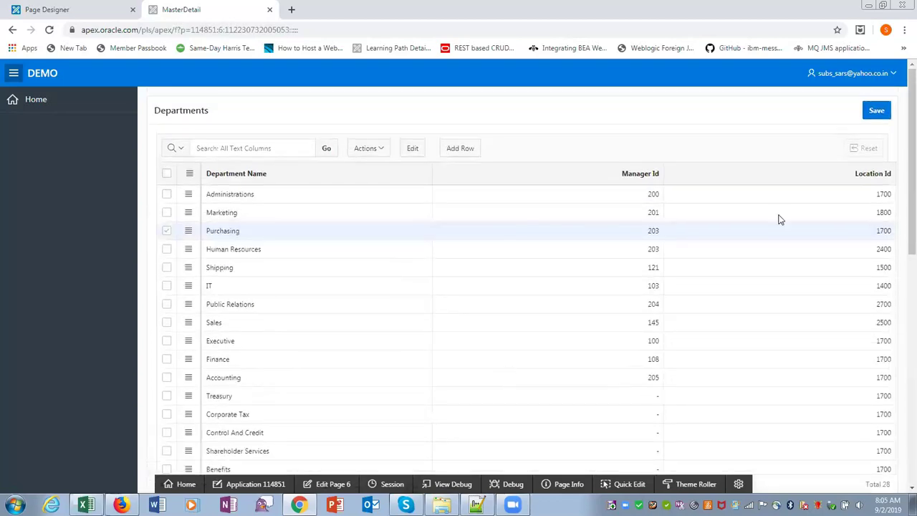
click(876, 111)
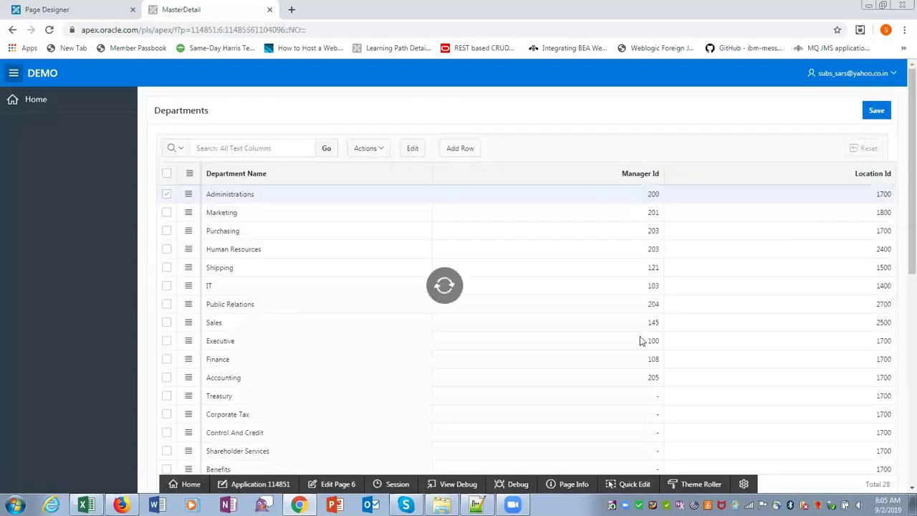
Step: Reselect Purchasing in the reloaded page and scroll to its Employees grid
scroll(647, 318, down, 5)
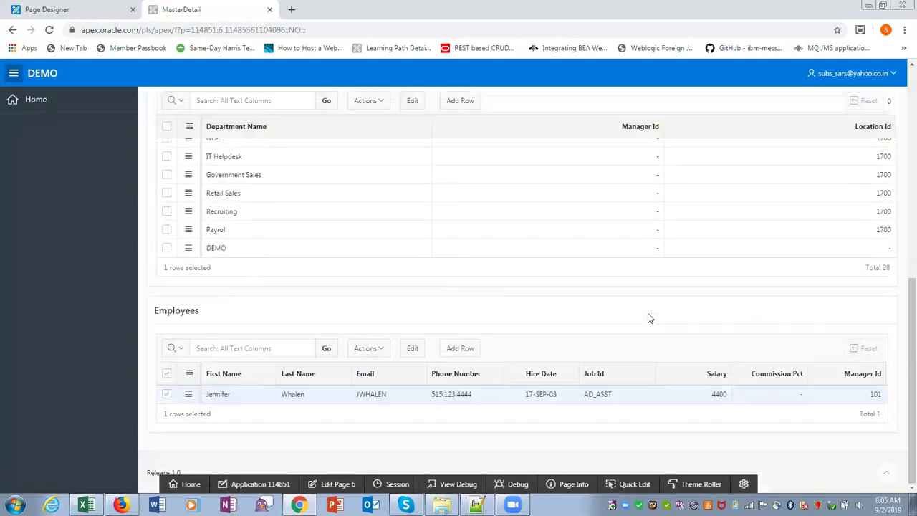
scroll(648, 318, up, 10)
click(273, 190)
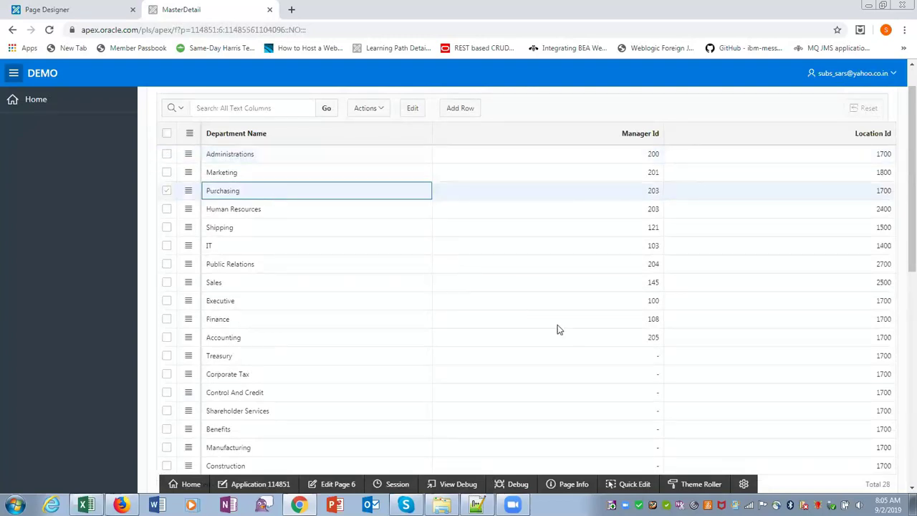
scroll(559, 329, down, 10)
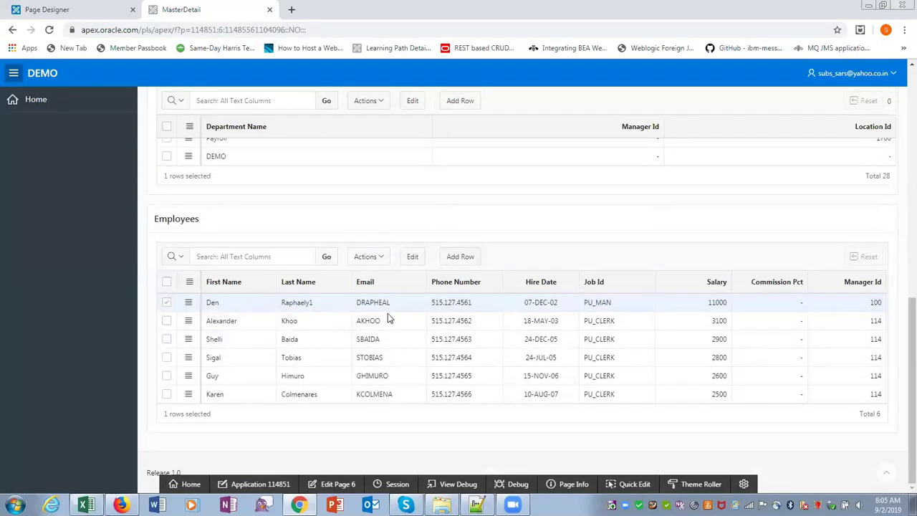
Step: Add a new employee row with the employee's first and last name, email and phone number
click(460, 256)
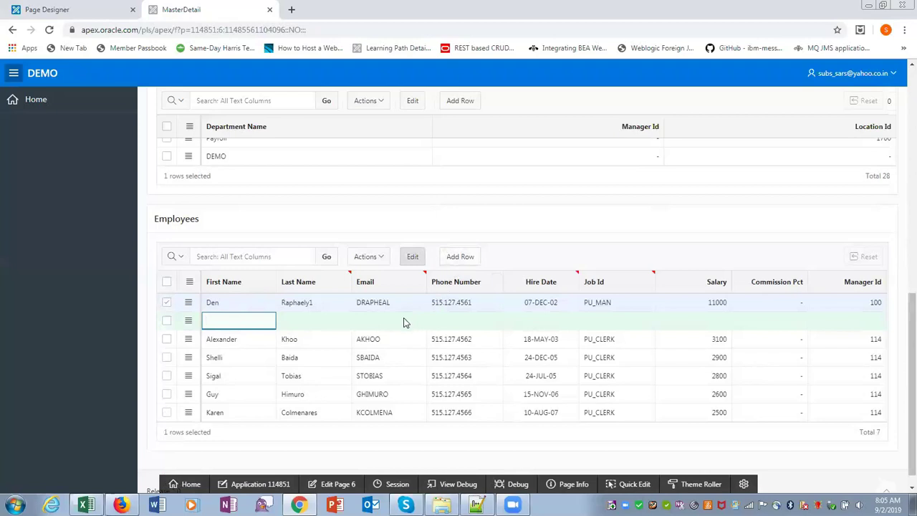
key(Tab)
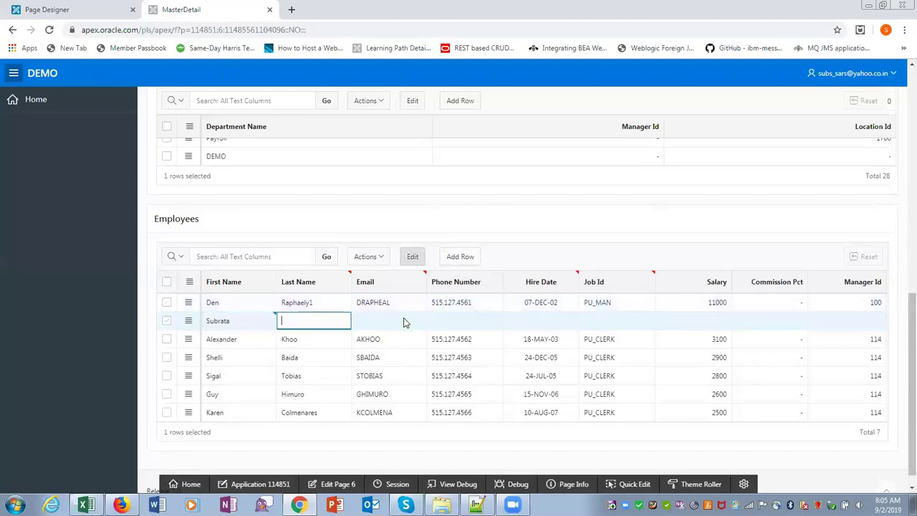
click(405, 318)
text(SS)
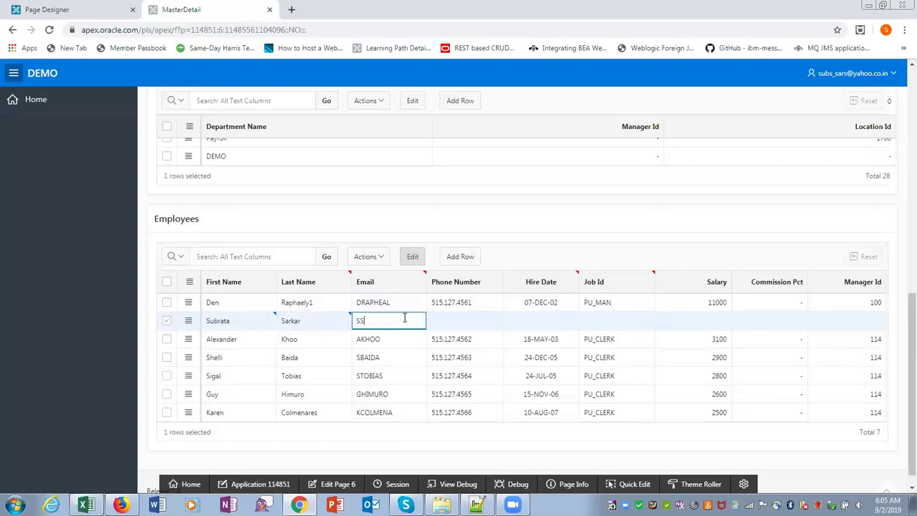
key(Tab)
text(1)
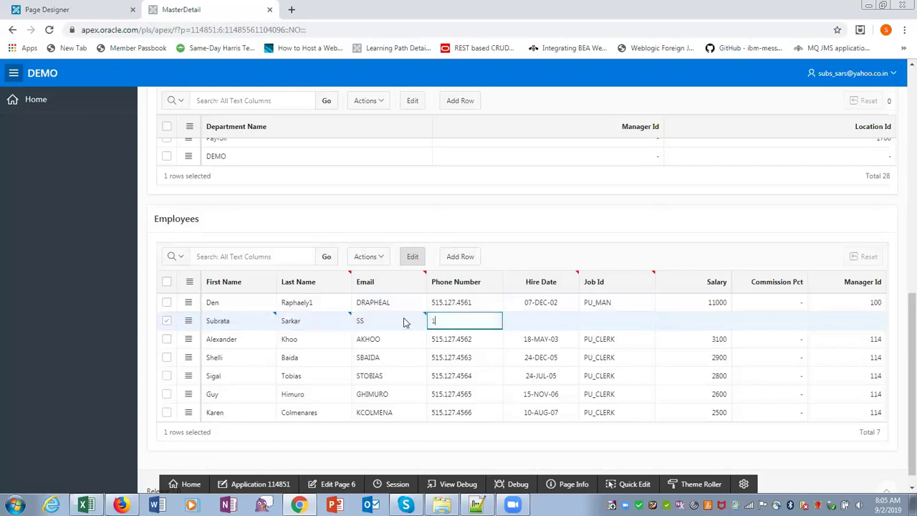
text(2345)
Step: Enter hire date 02-JAN-68, job PU_MAN, salary 20000 and manager ID 100
key(Tab)
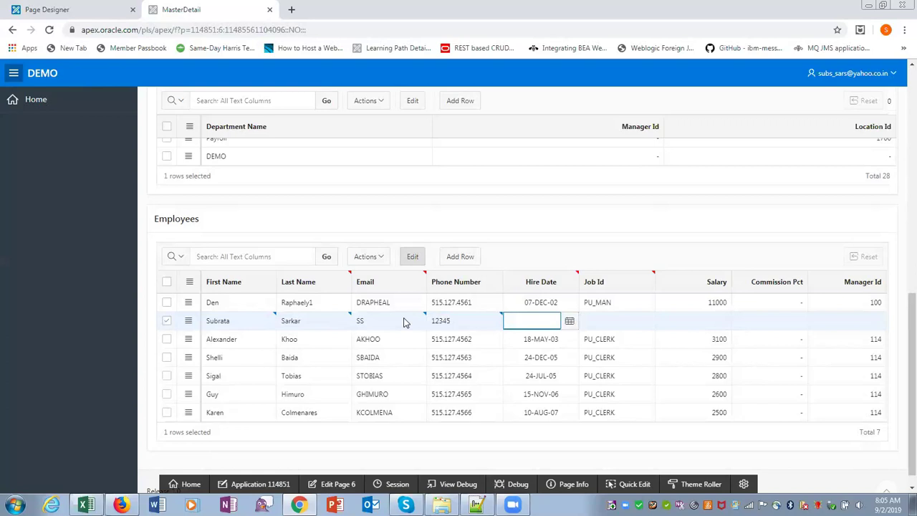
text(02-JAN-68)
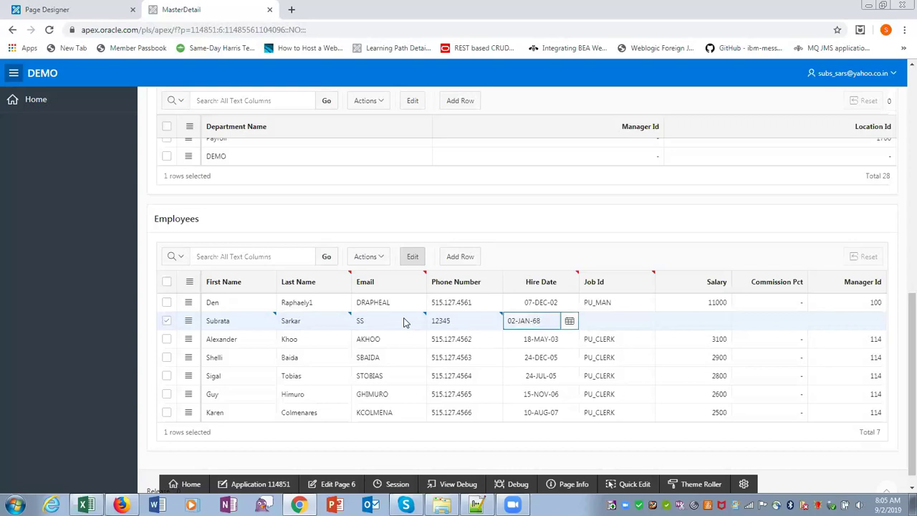
key(Tab)
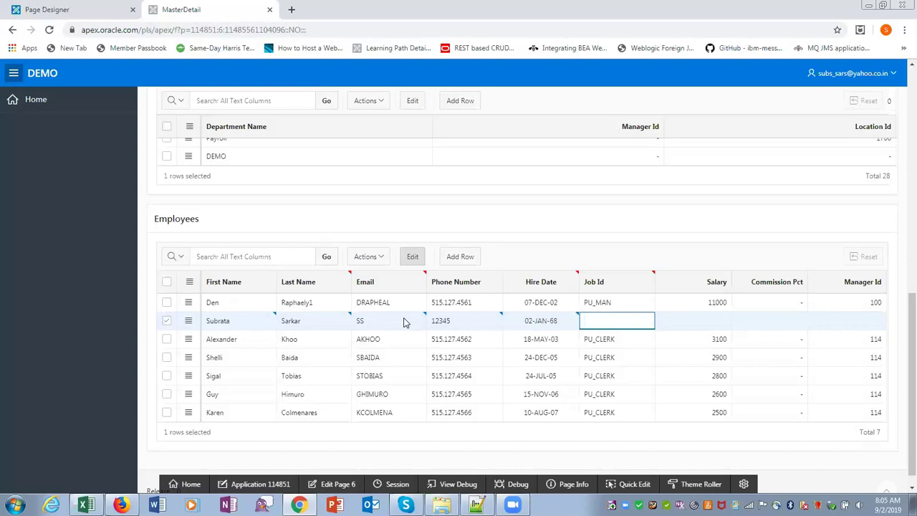
text(PU_MAN)
key(Tab)
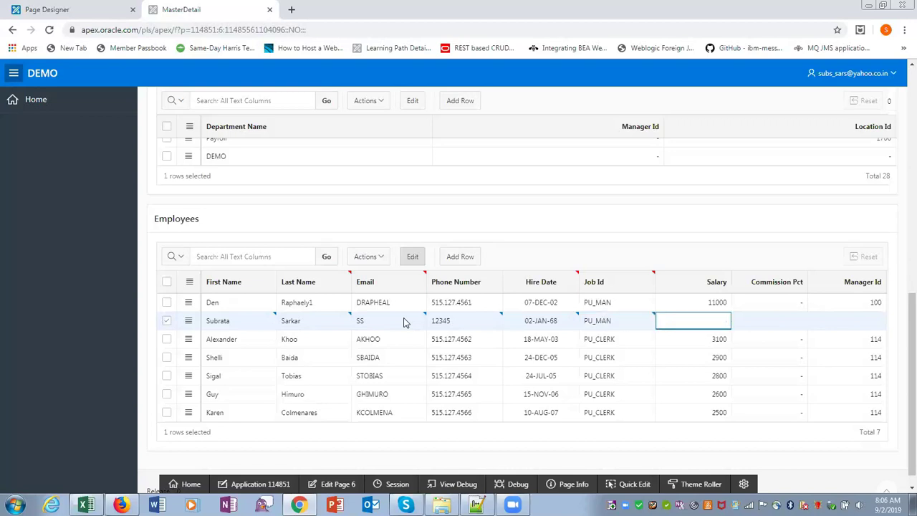
text(20000)
key(Tab)
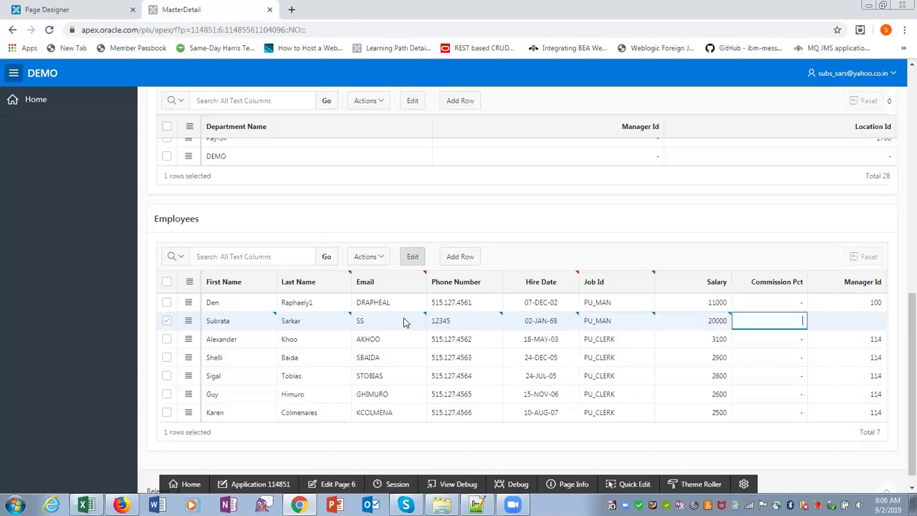
key(Tab)
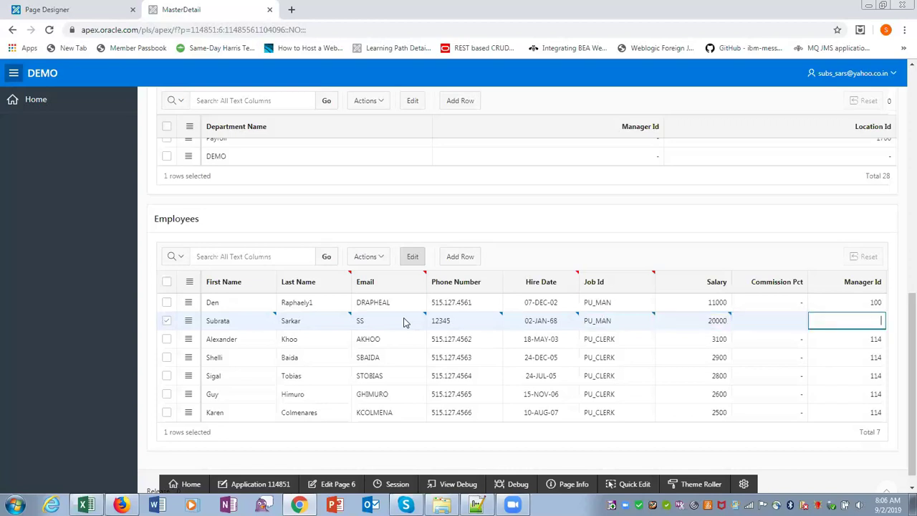
text(100)
Step: Save the new employee and reselect Purchasing to confirm its 7 employees, new PU_MAN first
scroll(566, 253, up, 7)
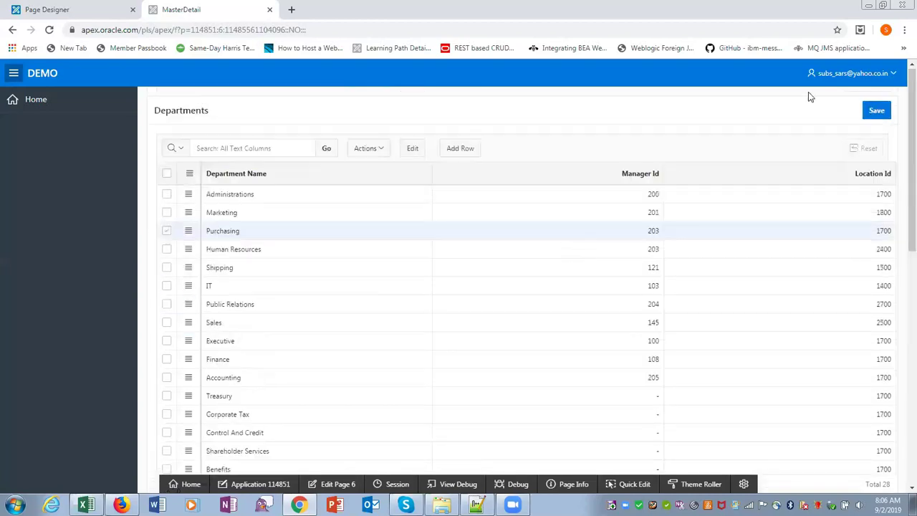
click(877, 111)
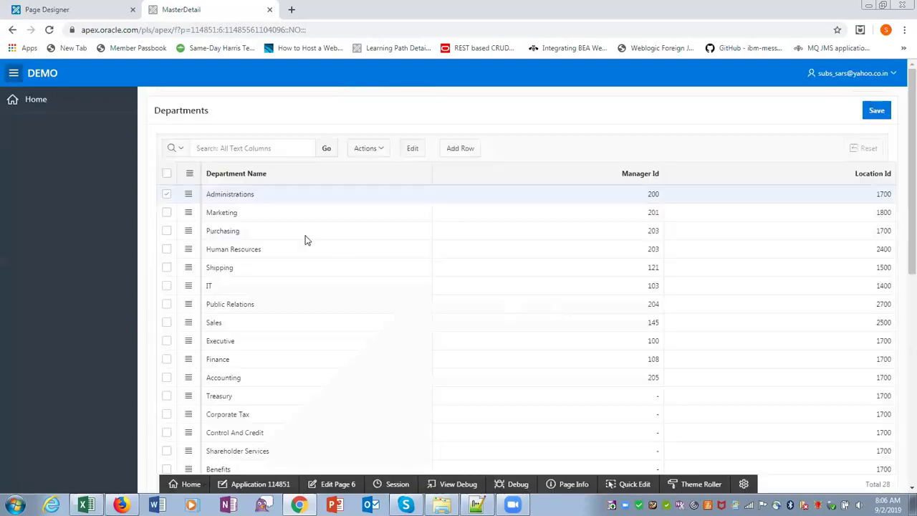
click(306, 236)
scroll(476, 278, down, 10)
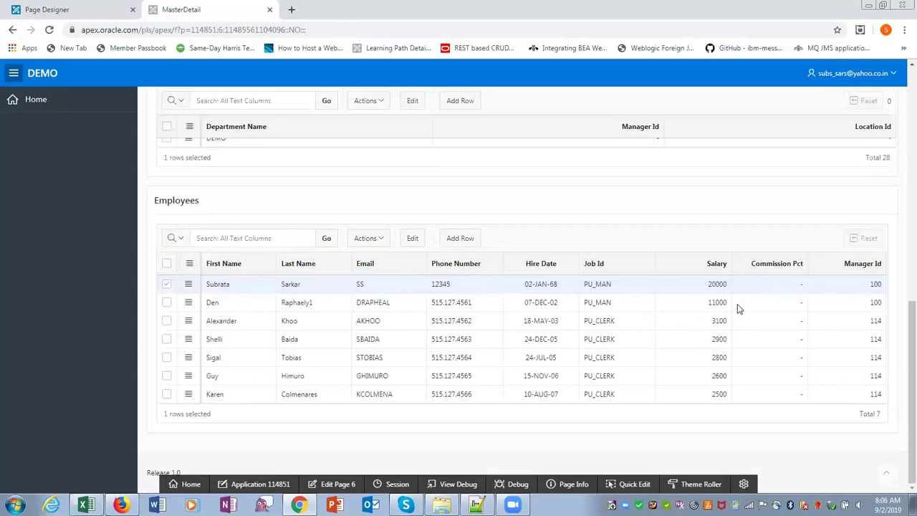
scroll(701, 322, up, 15)
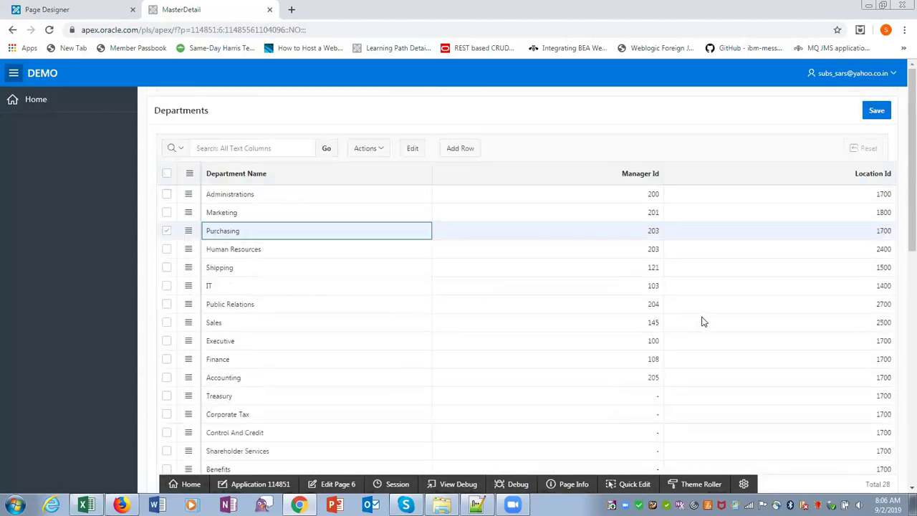
scroll(701, 322, down, 10)
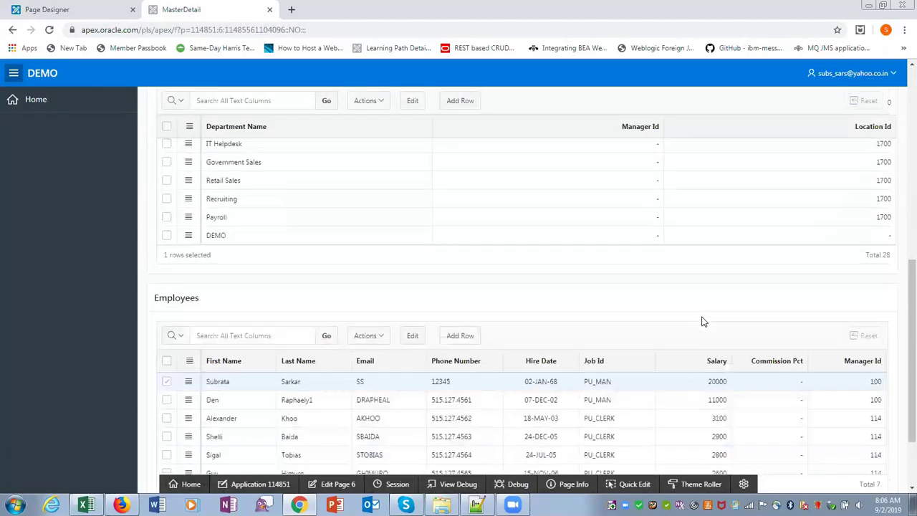
scroll(701, 322, up, 8)
scroll(702, 322, up, 3)
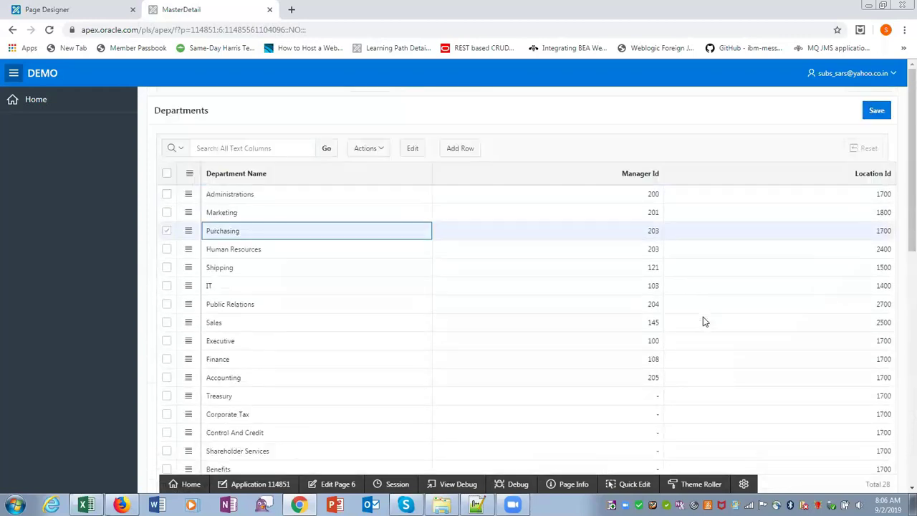
Step: Add a department row named MasterDetail with manager 200 and location 1700, and save it
click(455, 152)
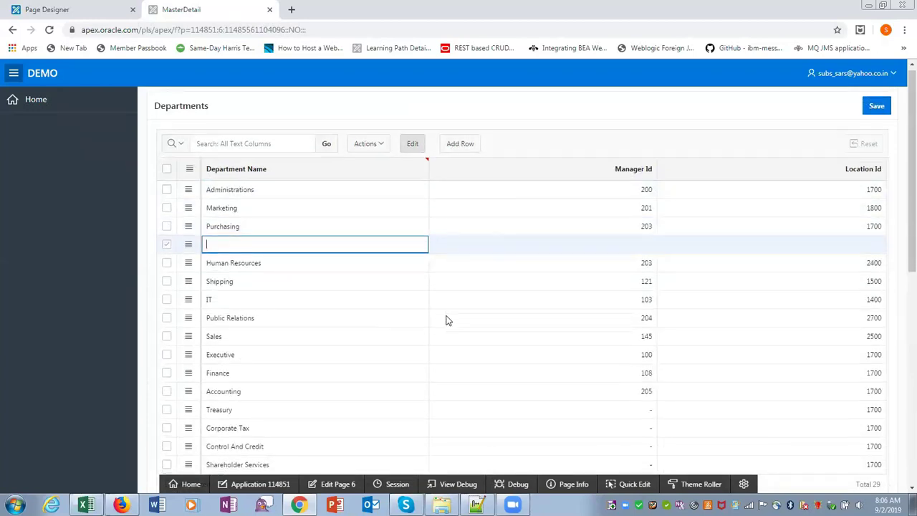
scroll(447, 319, down, 3)
scroll(446, 315, up, 1)
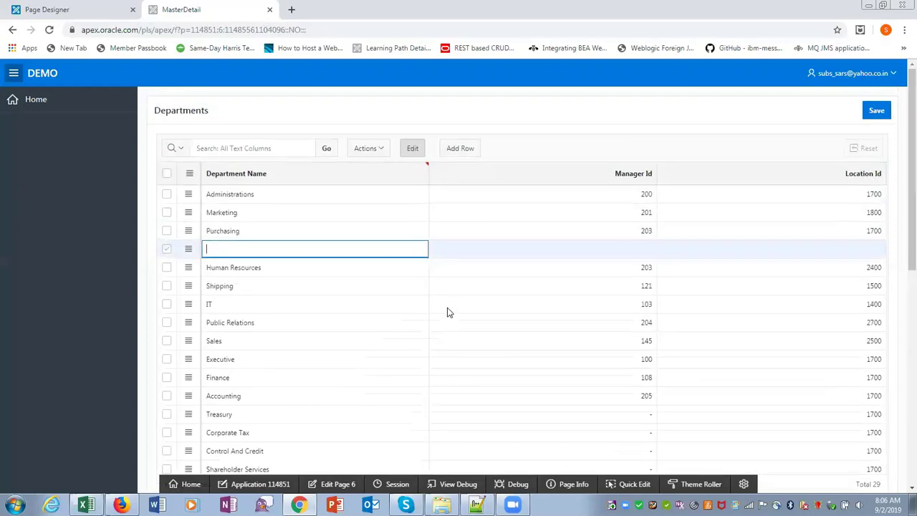
text(MasterDetails)
key(BackSpace)
key(Tab)
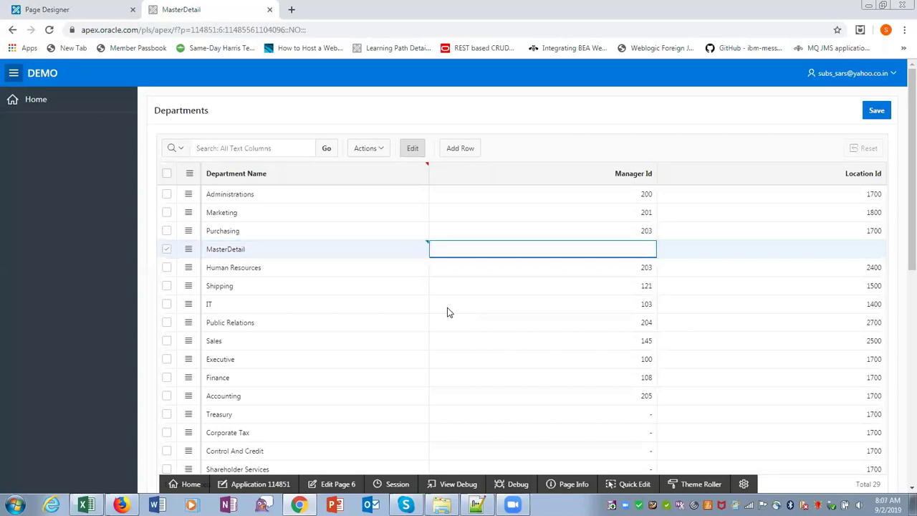
text(200)
key(Tab)
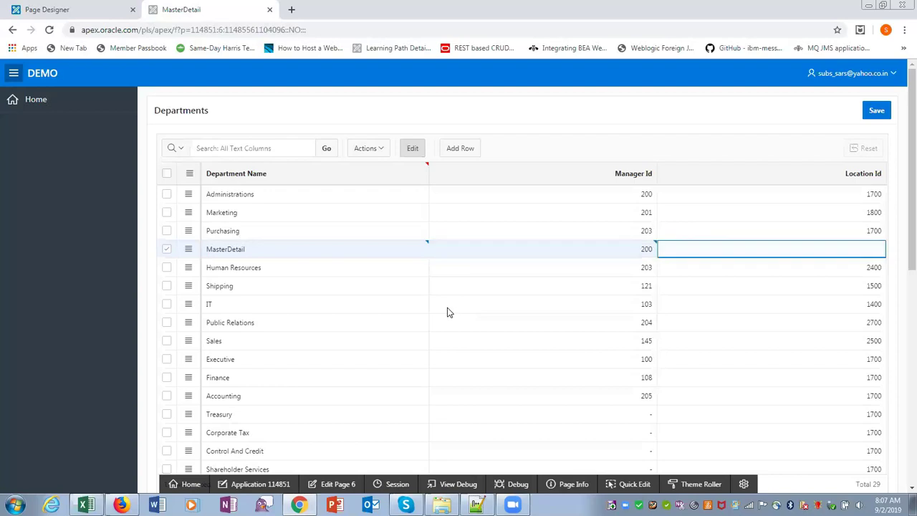
text(1700)
click(881, 111)
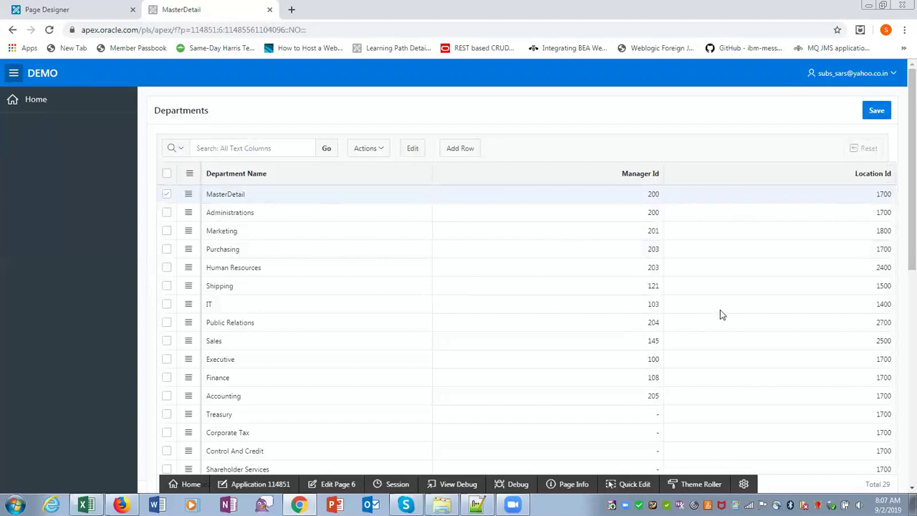
Step: Confirm MasterDetail's Employees grid is empty, then switch to the APEX_Syllabus Excel workbook
scroll(719, 309, down, 6)
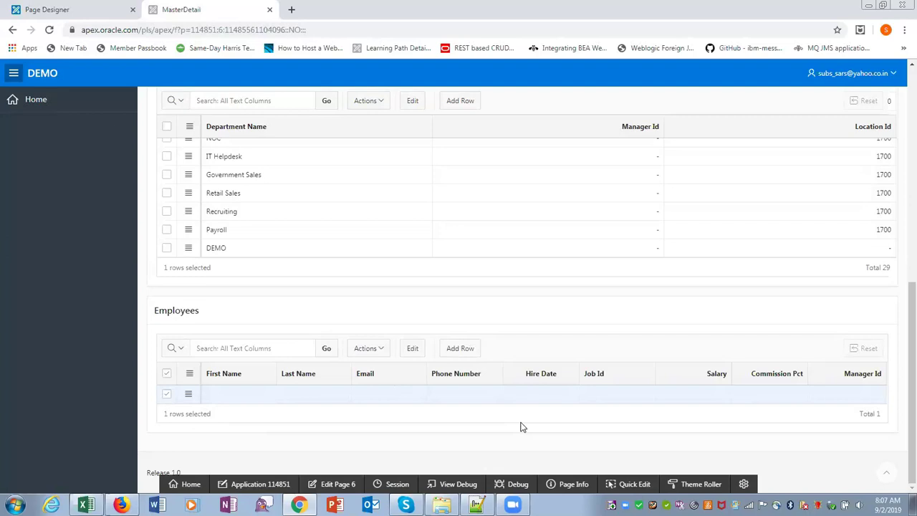
scroll(521, 427, up, 6)
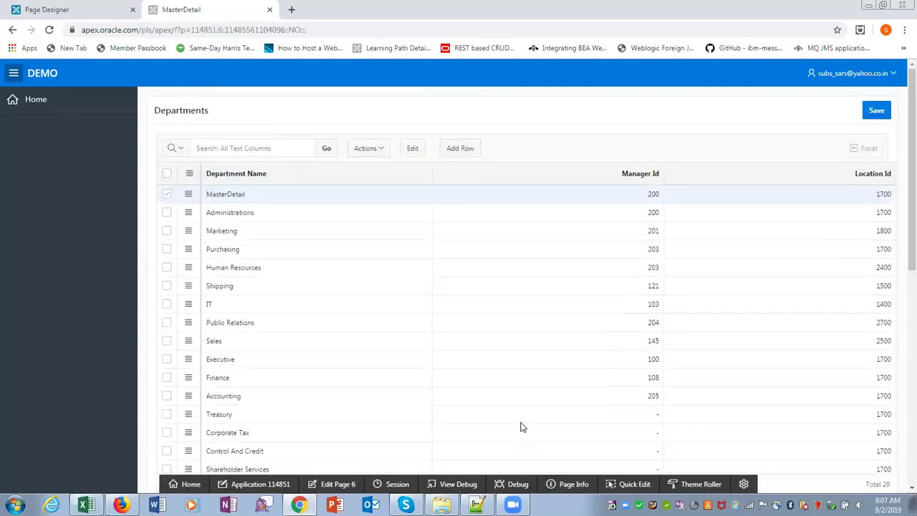
scroll(520, 426, down, 10)
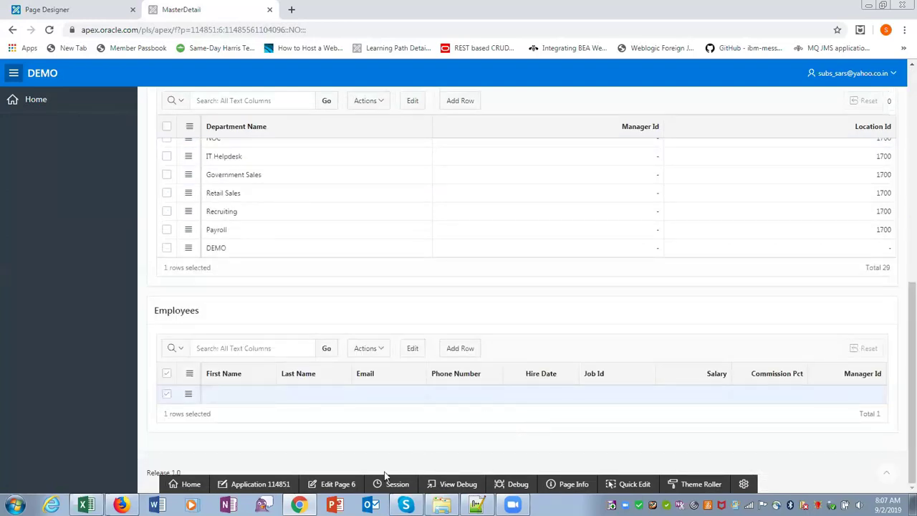
click(85, 505)
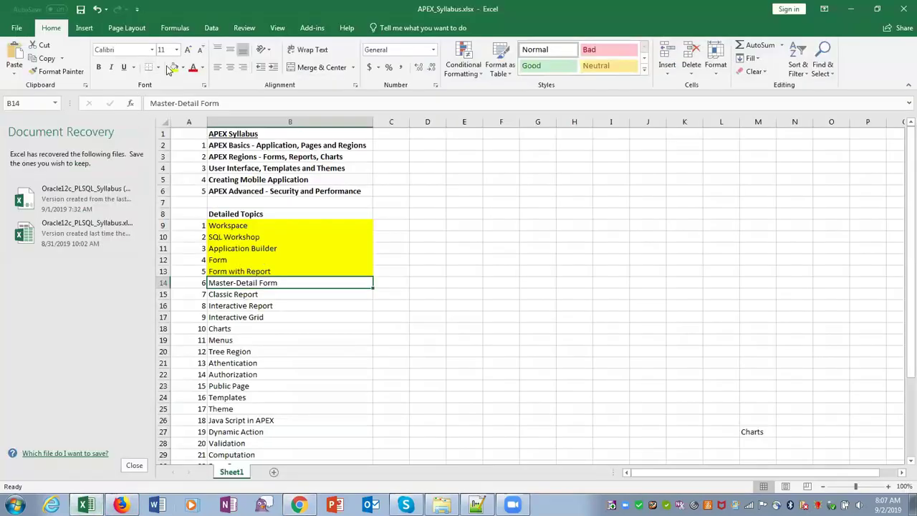
Step: Fill the Master-Detail Form cell B14 yellow, select B15, and minimize Excel back to APEX
click(174, 66)
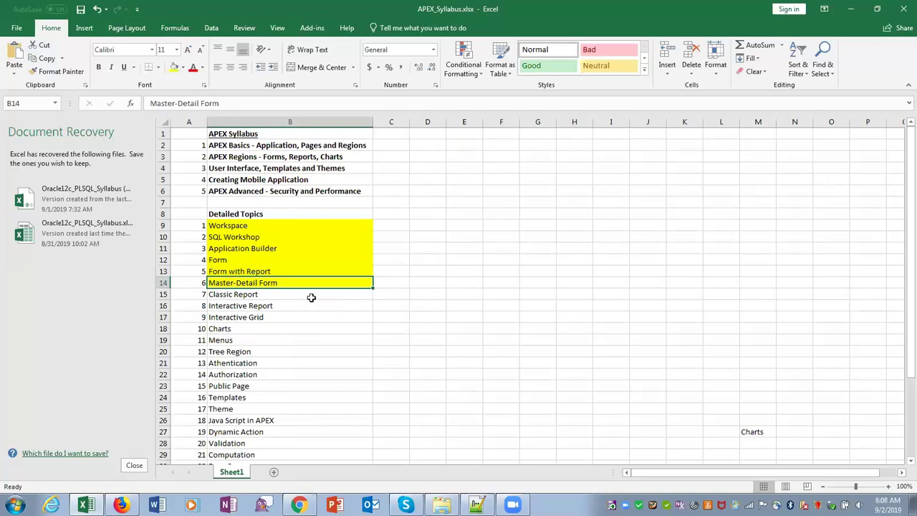
click(311, 297)
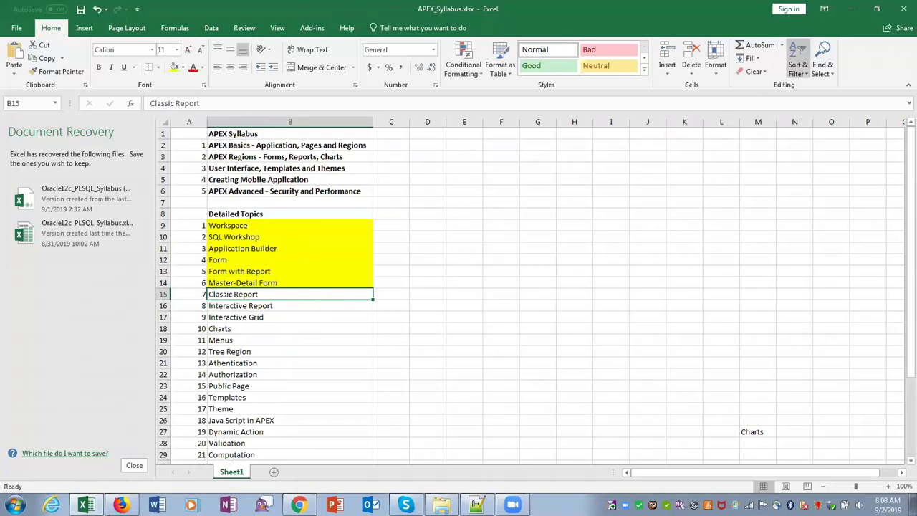
click(850, 11)
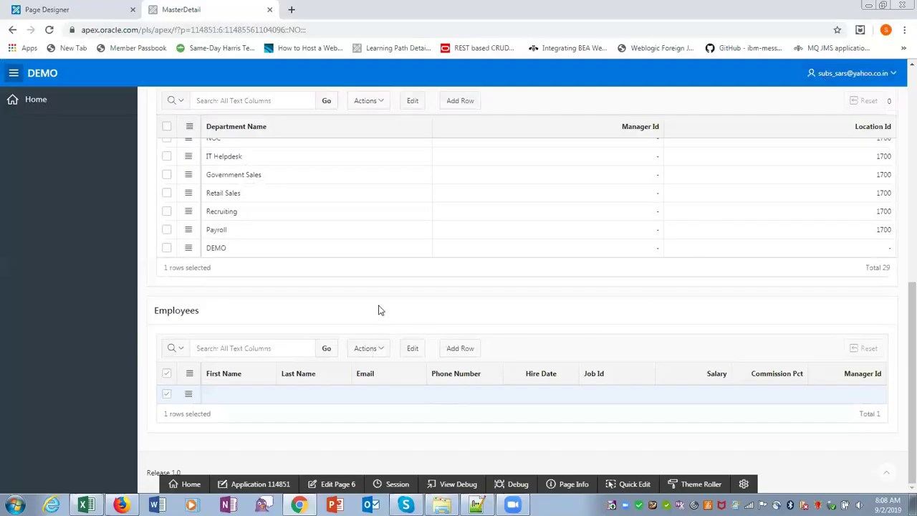